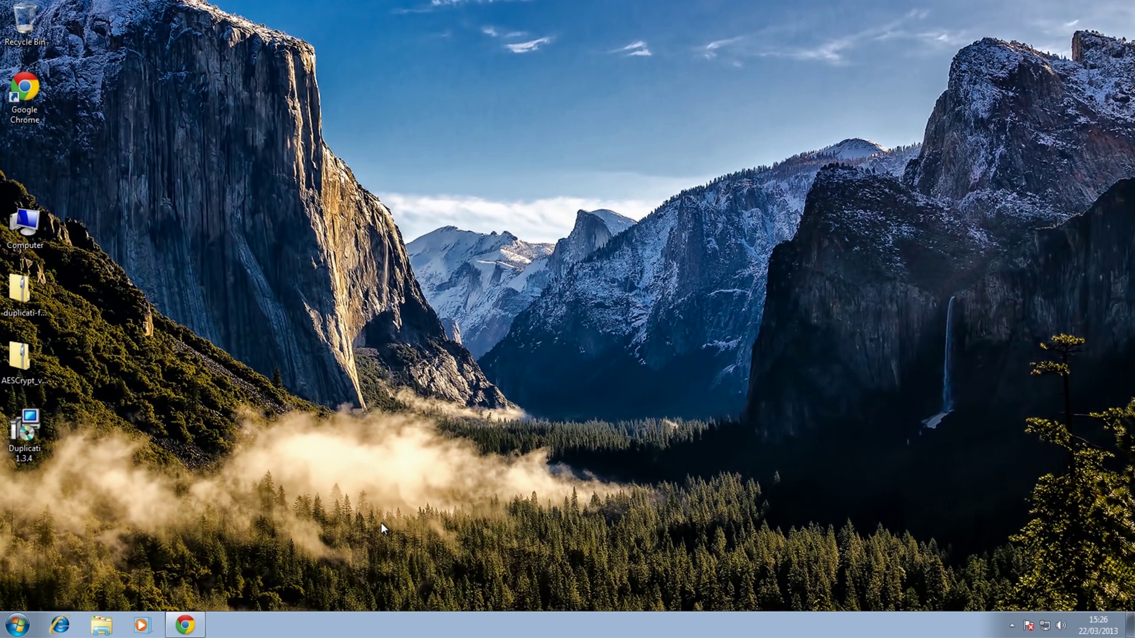
# - Restore the Chrome browser from the taskbar, showing the SkyDrive sign-in page
pyautogui.click(185, 625)
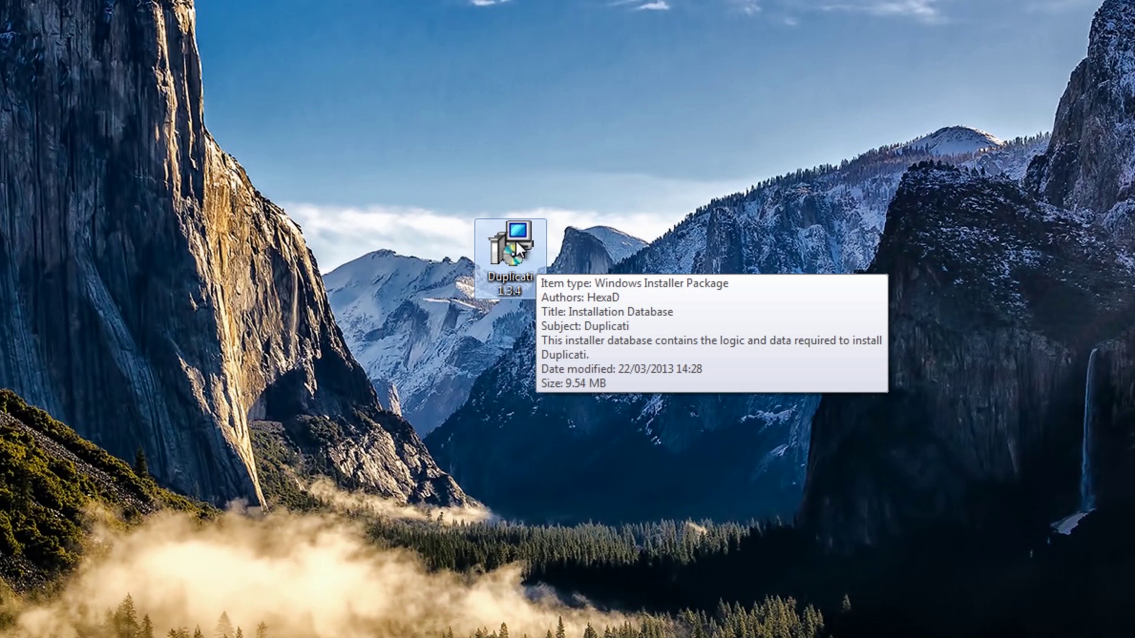
# - Install Duplicati 1.3.4 from its .msi, accepting the licence and granting administrator permission
pyautogui.doubleClick(516, 243)
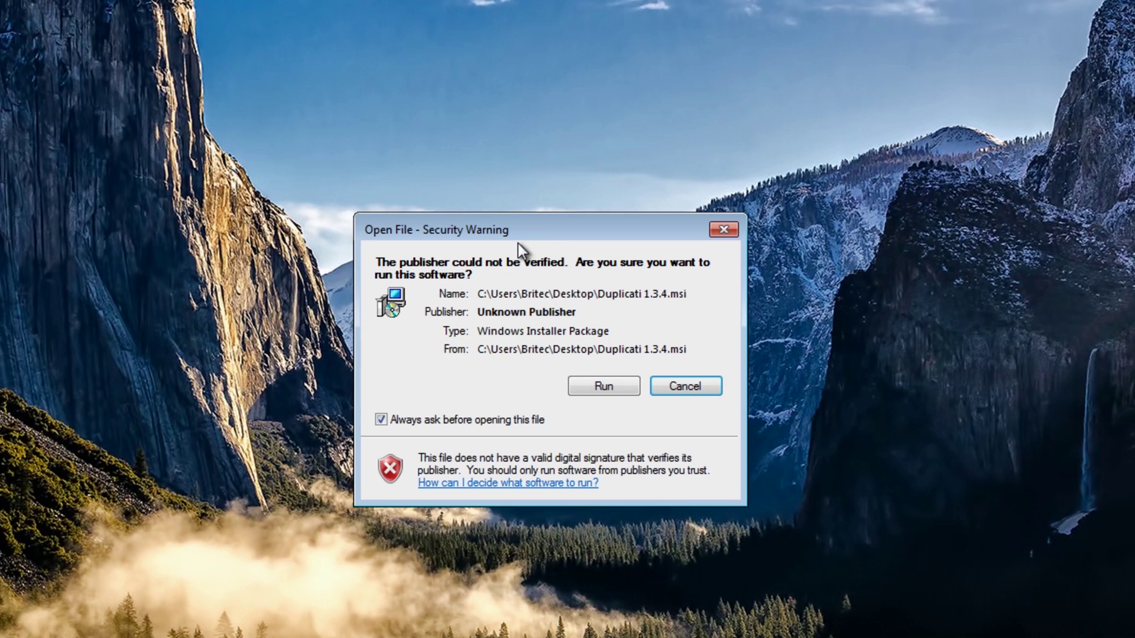
pyautogui.click(597, 386)
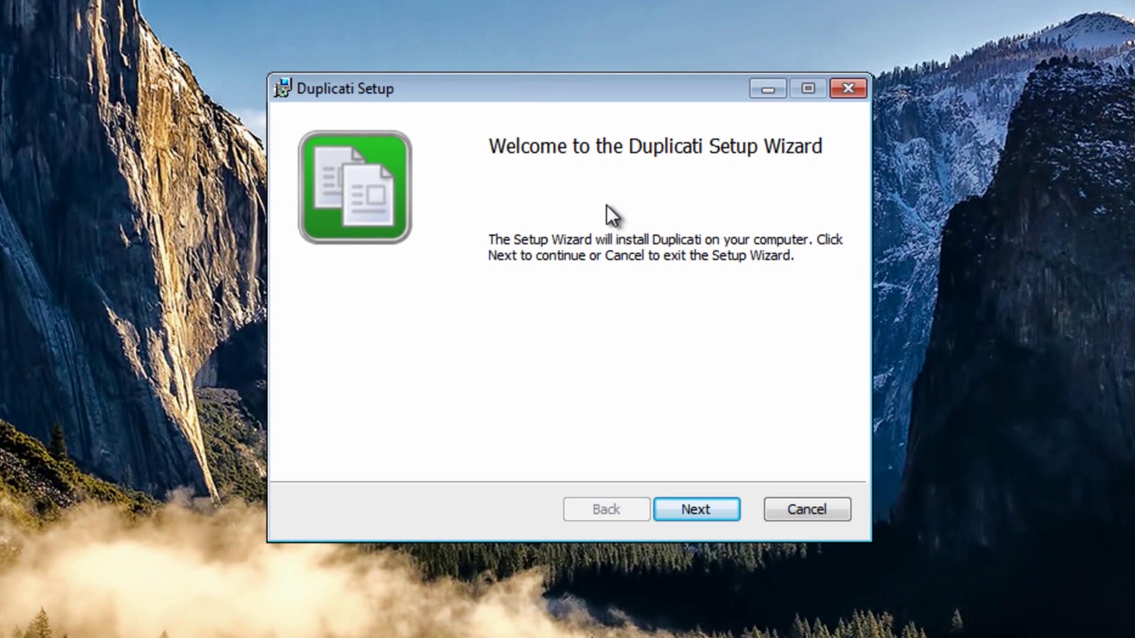
pyautogui.click(707, 516)
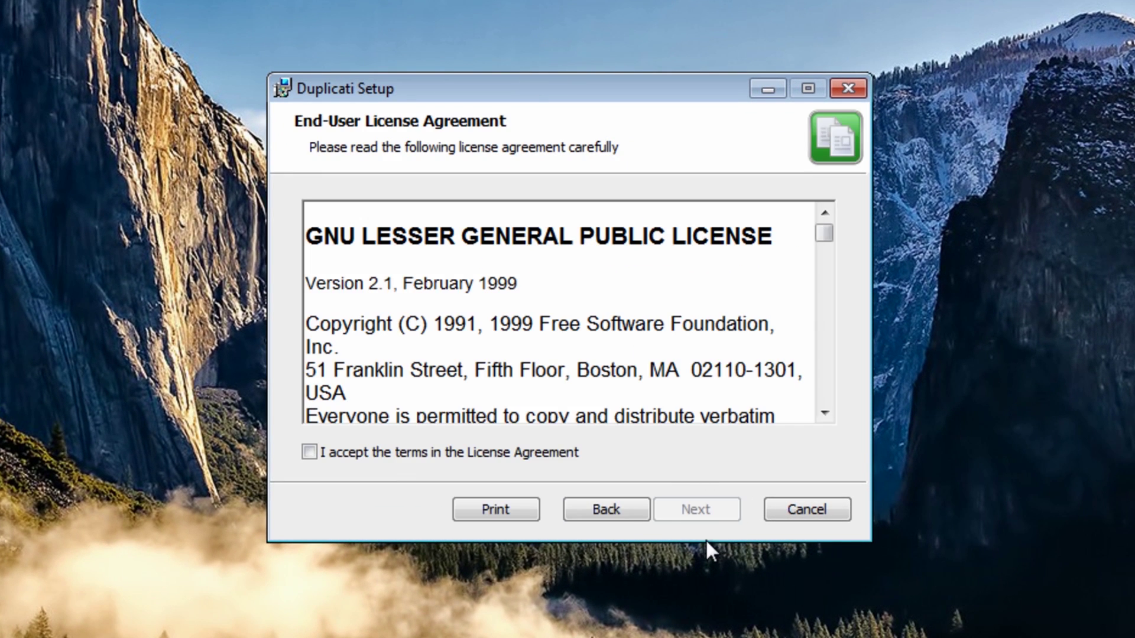
pyautogui.click(374, 454)
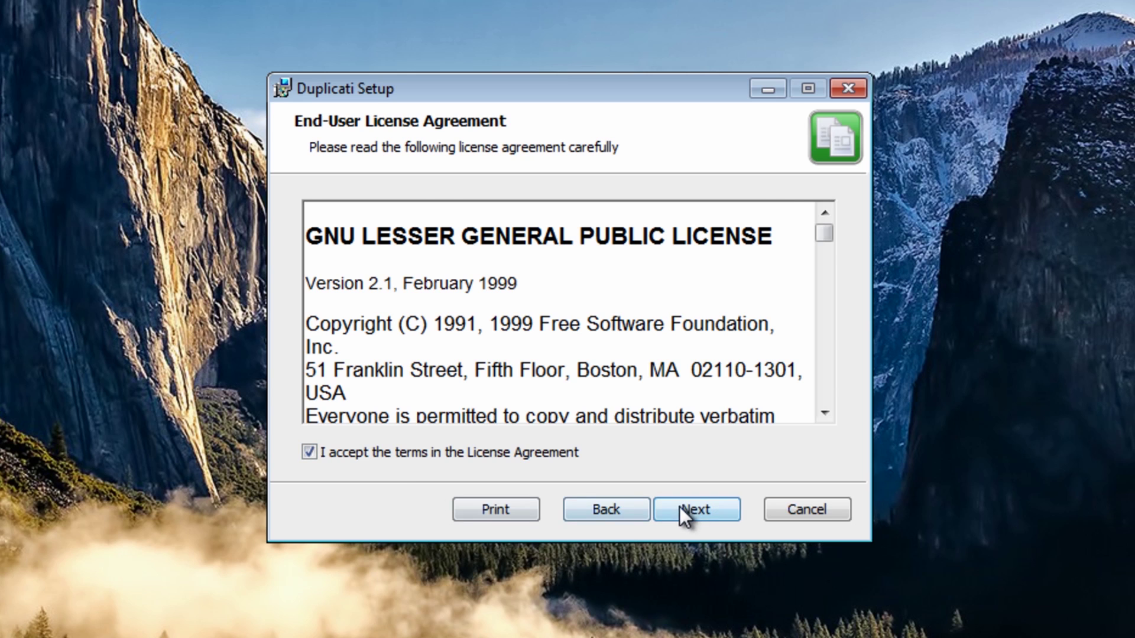
pyautogui.click(699, 508)
pyautogui.click(698, 509)
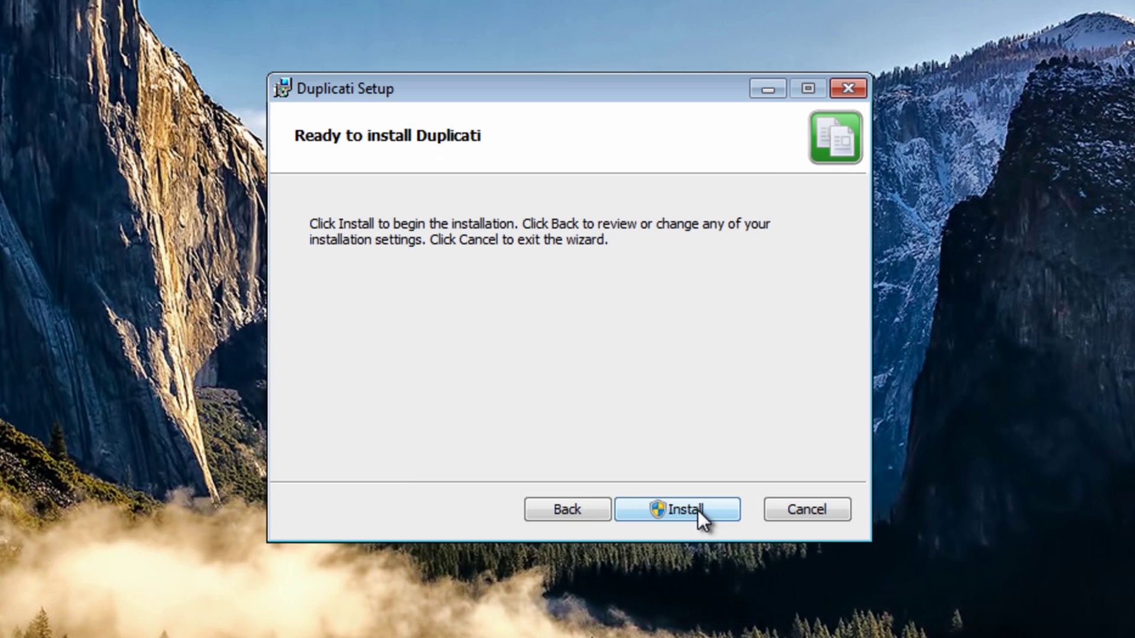
pyautogui.click(682, 520)
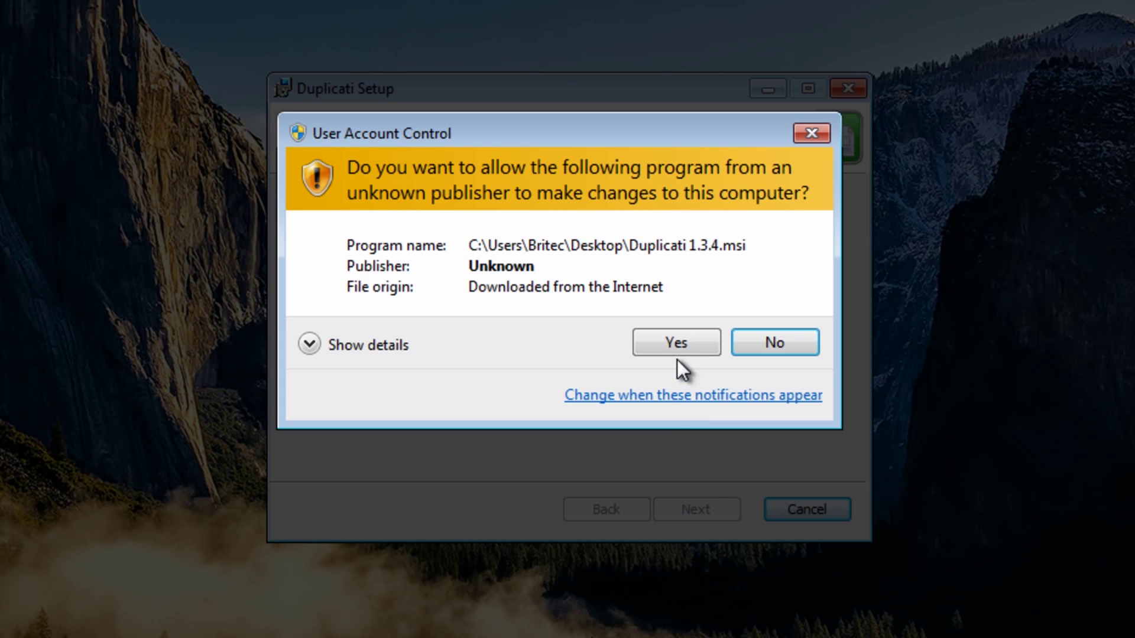
pyautogui.click(677, 350)
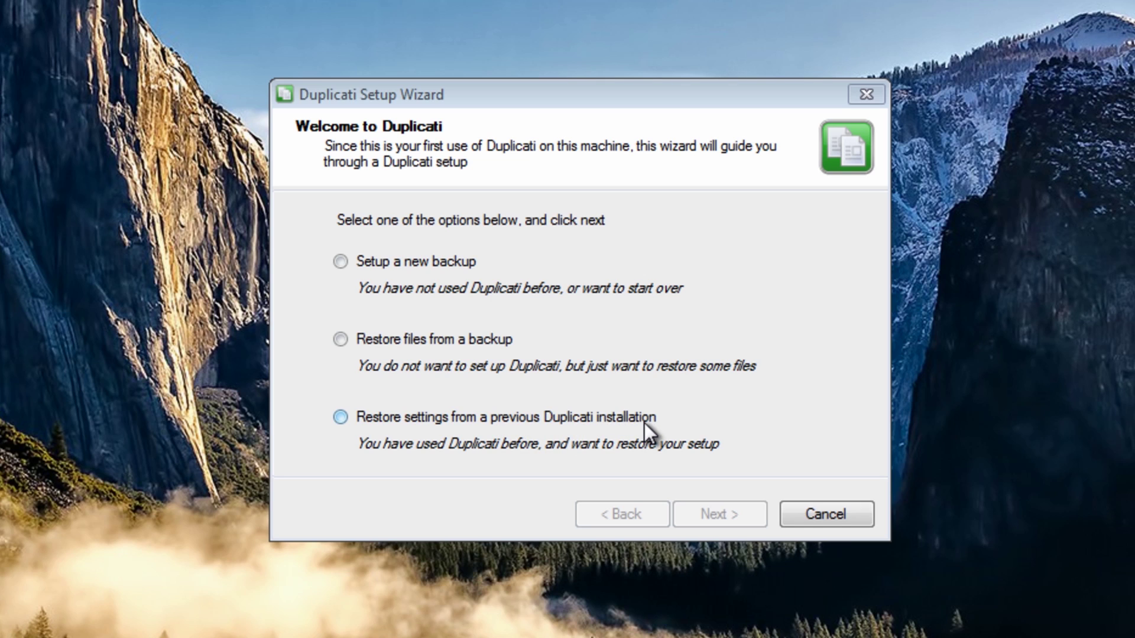
# - Choose Setup a new backup and name it BritecPC
pyautogui.click(341, 258)
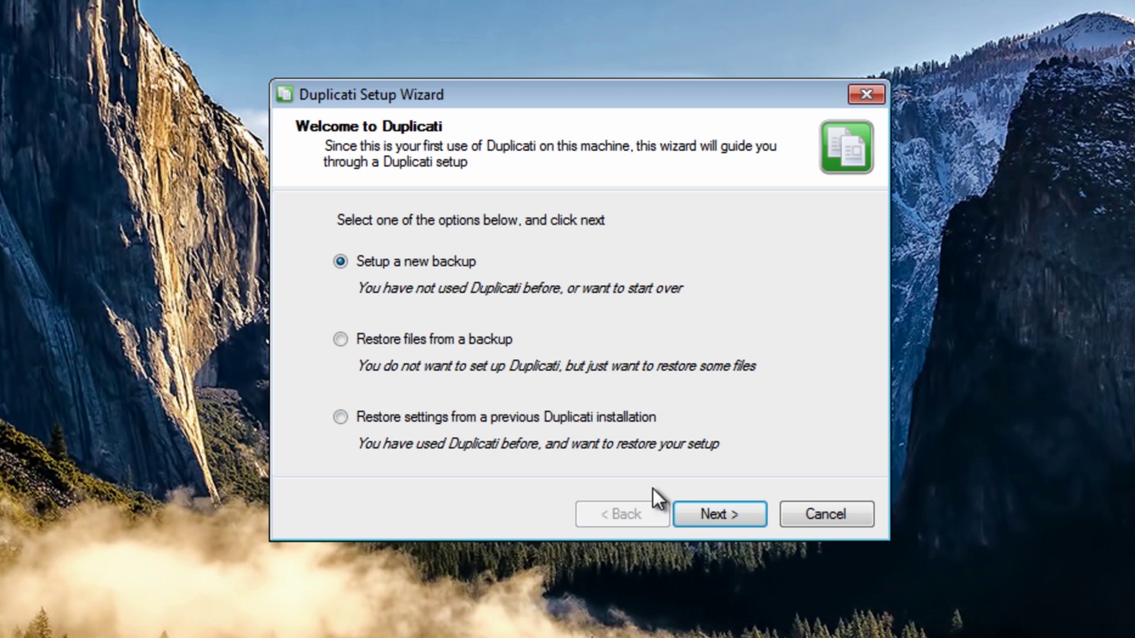
pyautogui.click(718, 513)
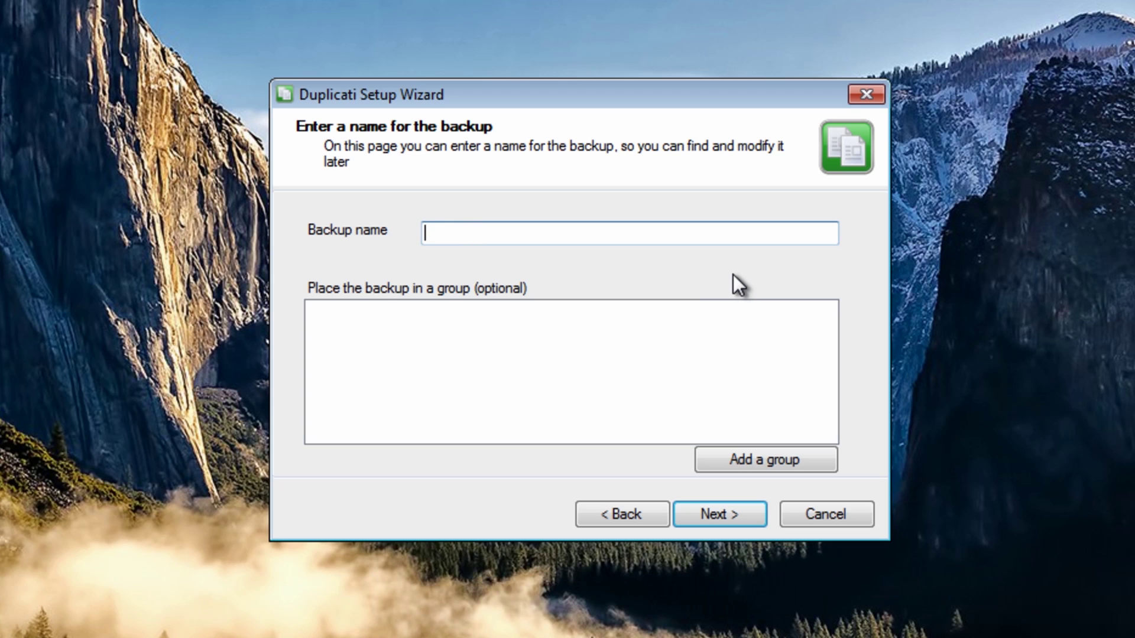
pyautogui.write('BritecPC')
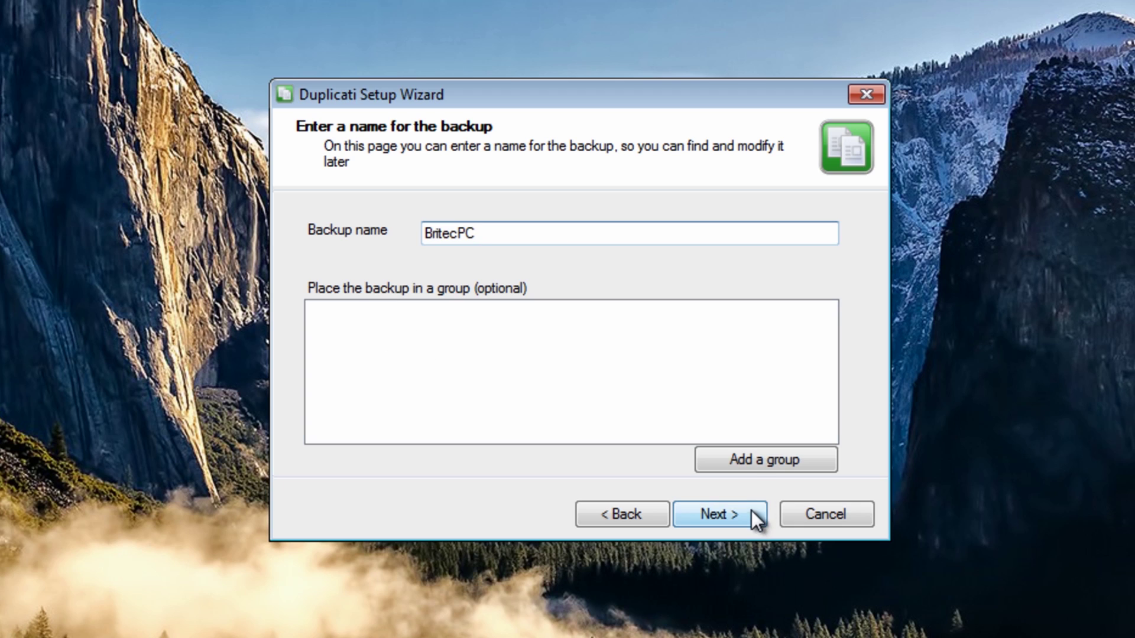
pyautogui.click(714, 513)
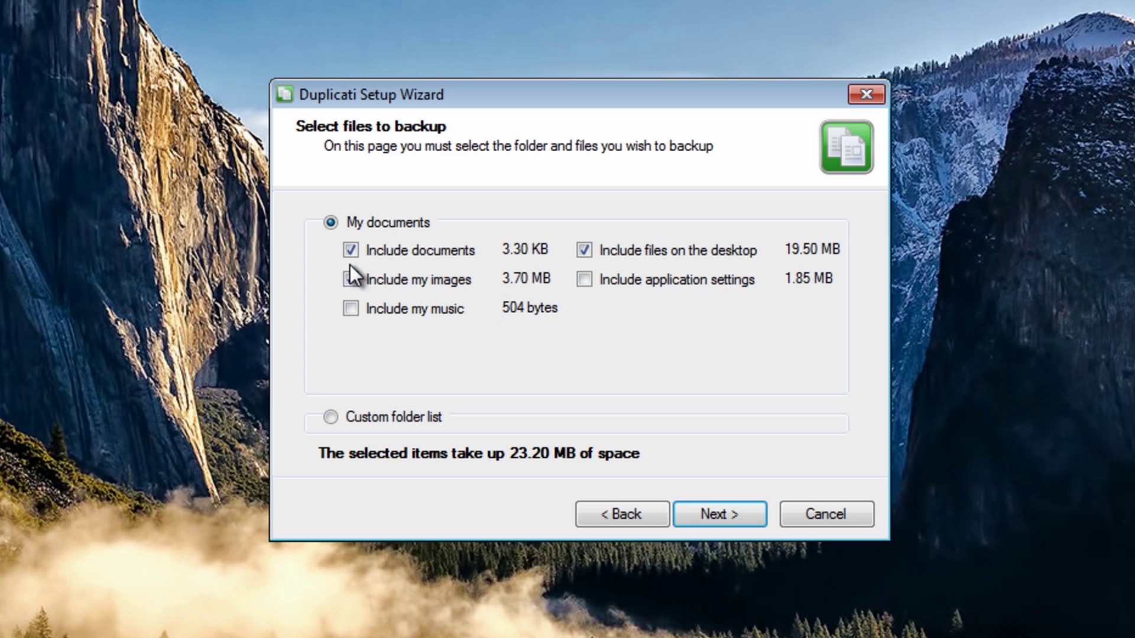
# - Add music to the My documents backup set, 23.20 MB total, and continue
pyautogui.click(350, 307)
pyautogui.click(334, 418)
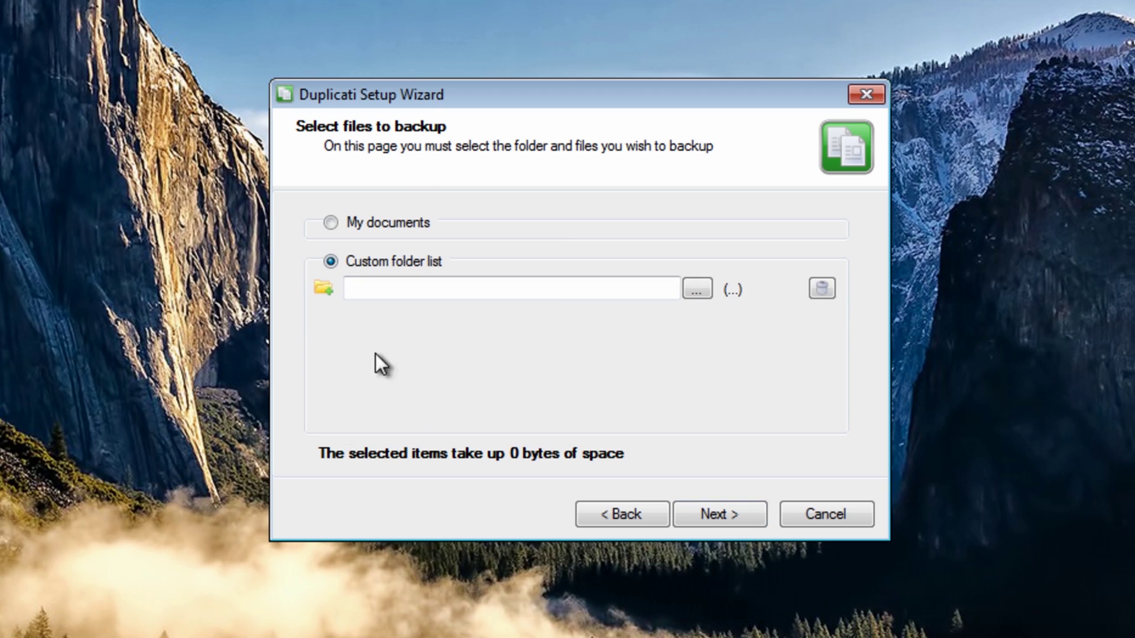
pyautogui.click(697, 288)
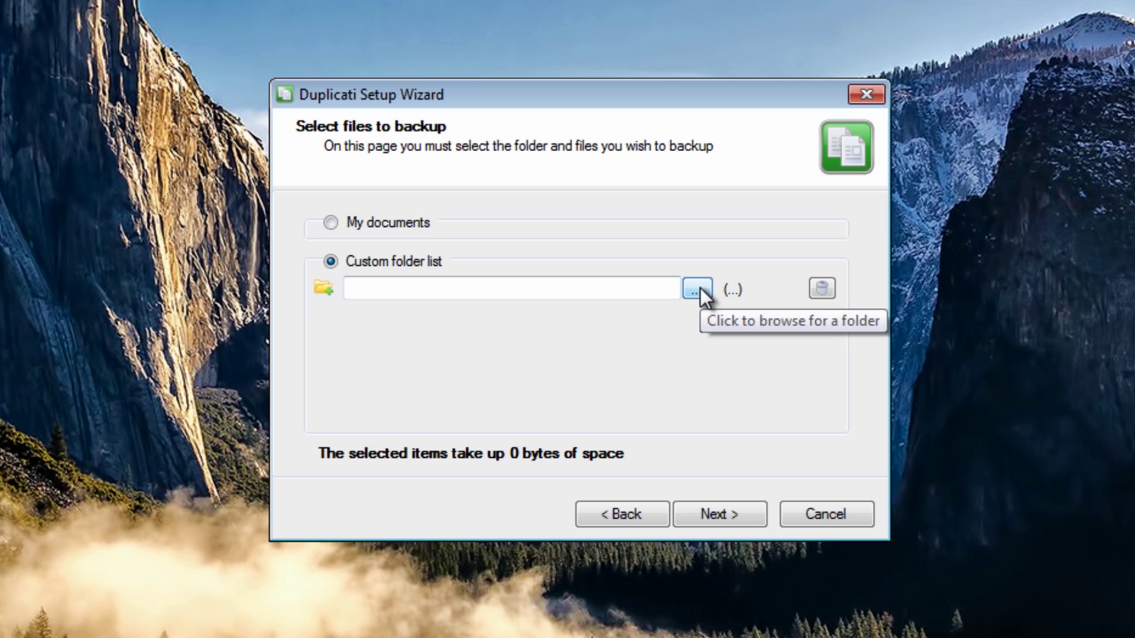
pyautogui.click(336, 223)
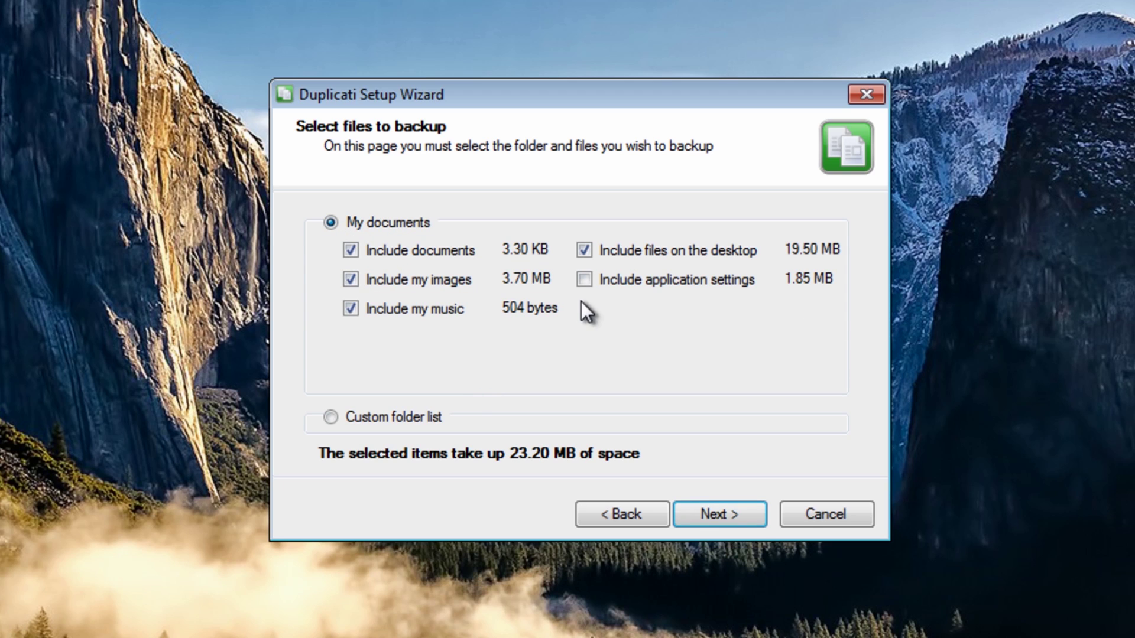
pyautogui.click(719, 516)
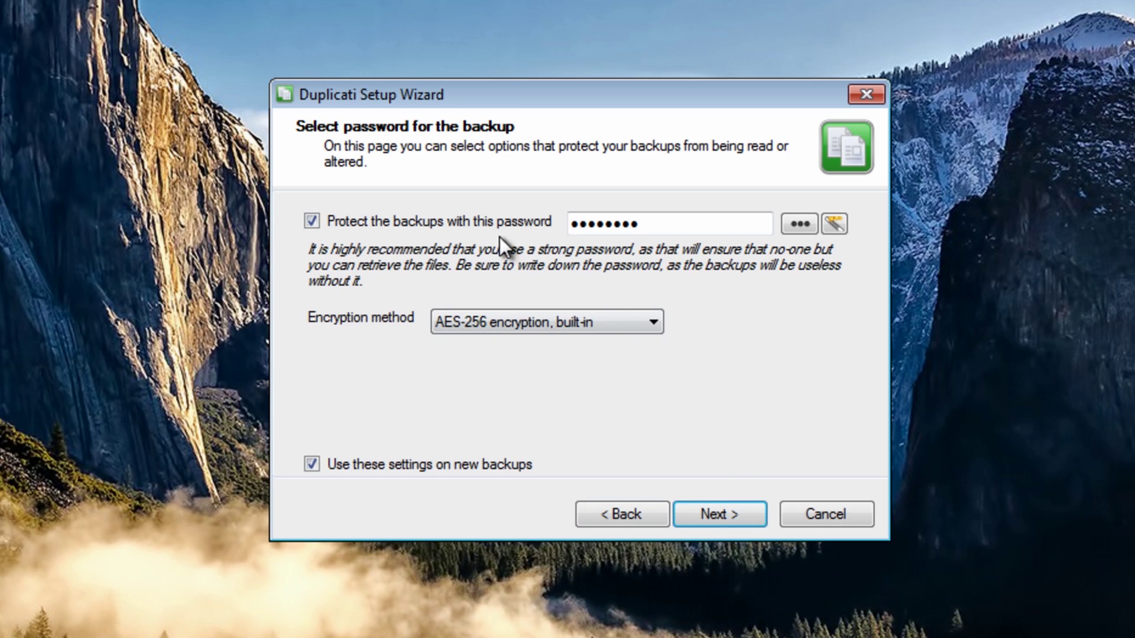
# - Keep AES-256 encryption, replace the backup password with a new one, and continue
pyautogui.click(647, 328)
pyautogui.click(647, 327)
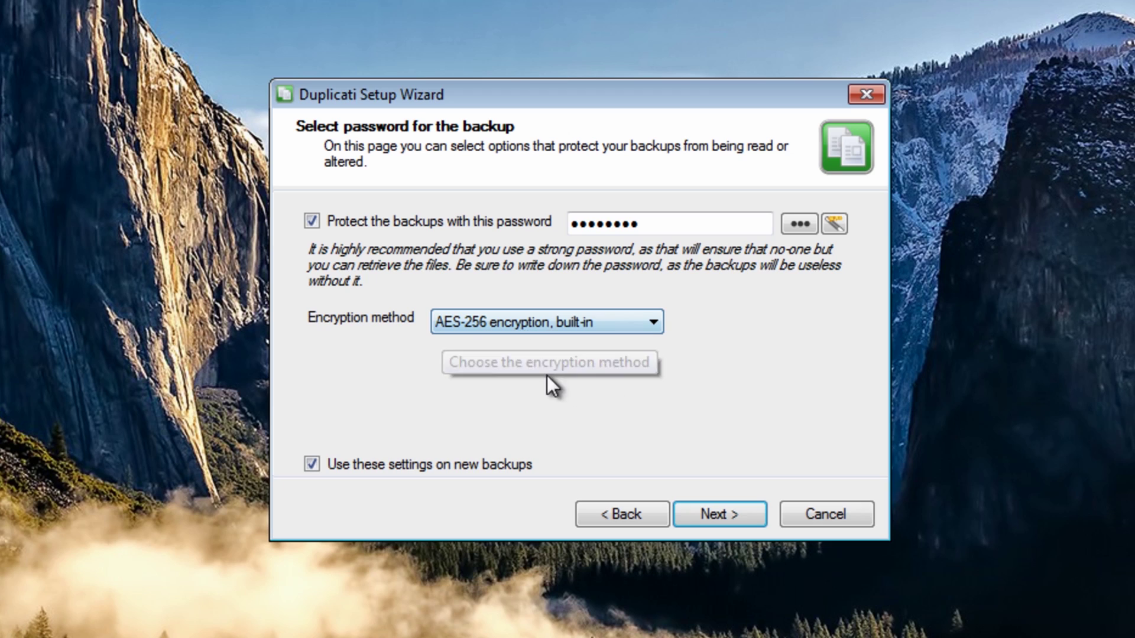
pyautogui.click(644, 223)
pyautogui.hotkey('ctrl', 'a')
pyautogui.press('BackSpace')
pyautogui.write('****')
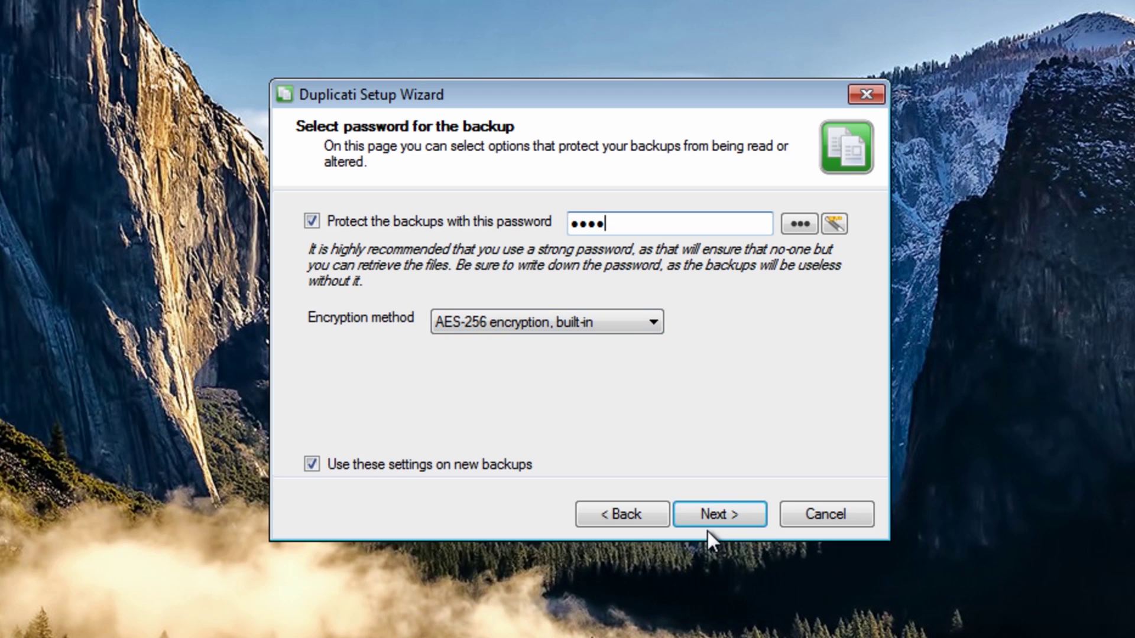
pyautogui.click(707, 513)
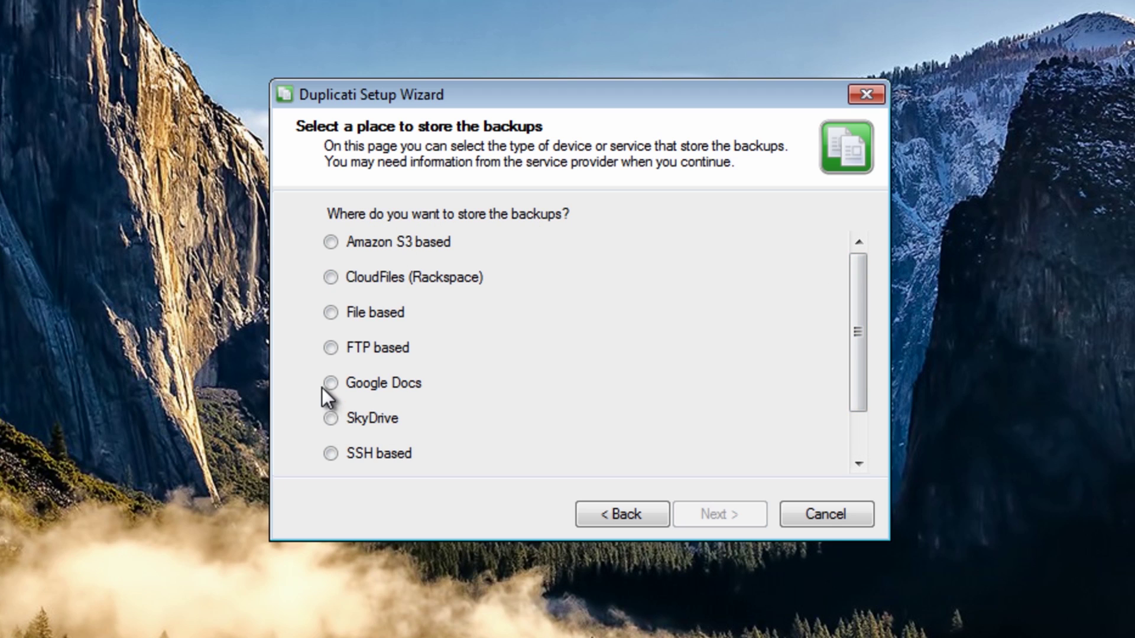
# - Select SkyDrive as the backup destination and continue to its storage options
pyautogui.click(331, 418)
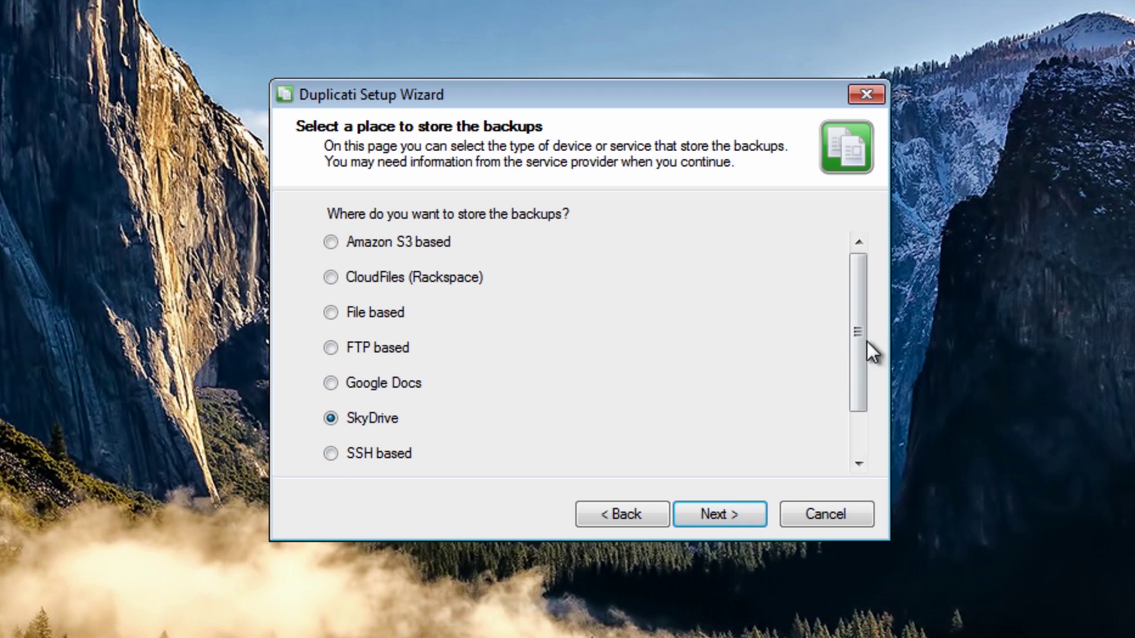
pyautogui.moveTo(861, 321)
pyautogui.mouseDown()
pyautogui.moveTo(853, 435)
pyautogui.moveTo(857, 324)
pyautogui.mouseUp()
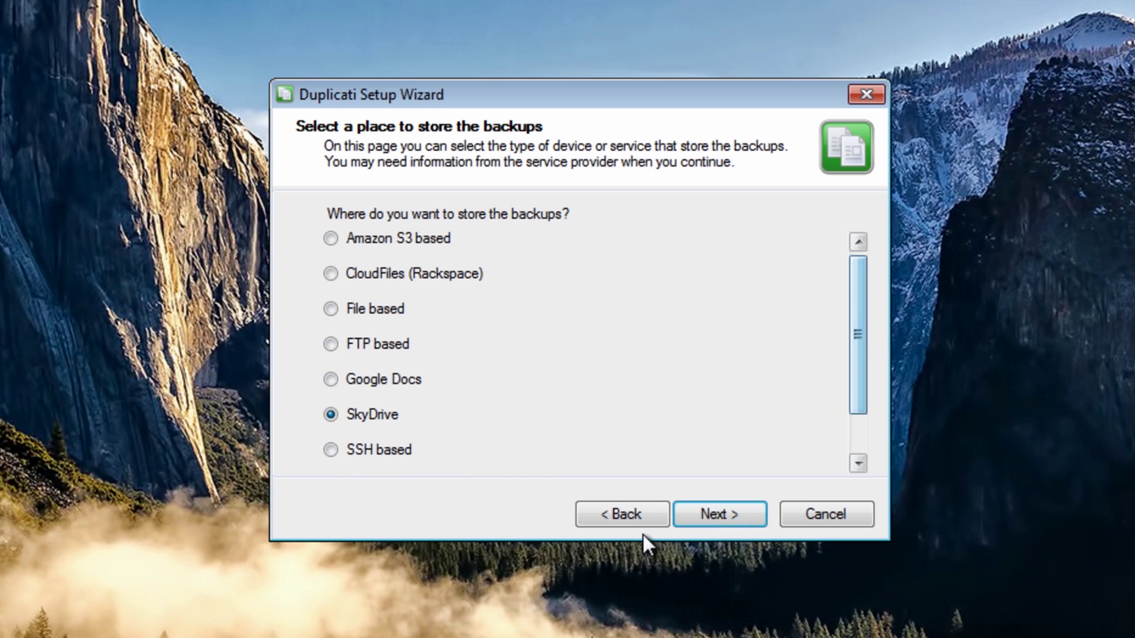
pyautogui.click(698, 512)
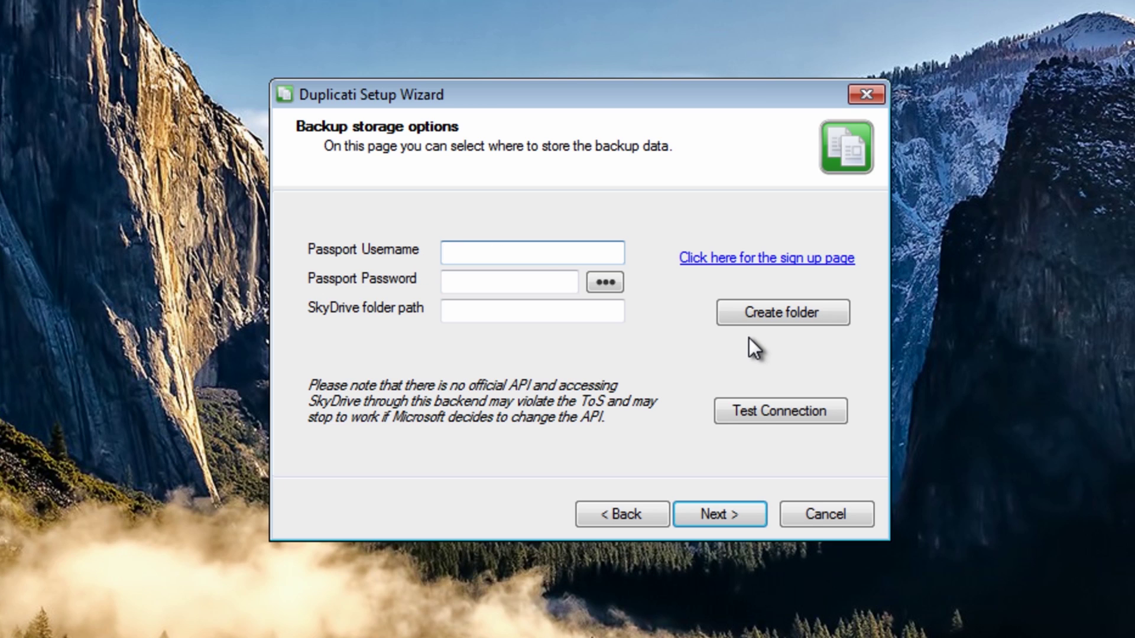
# - Enter the Passport account e-mail and the account password
pyautogui.write('myname@')
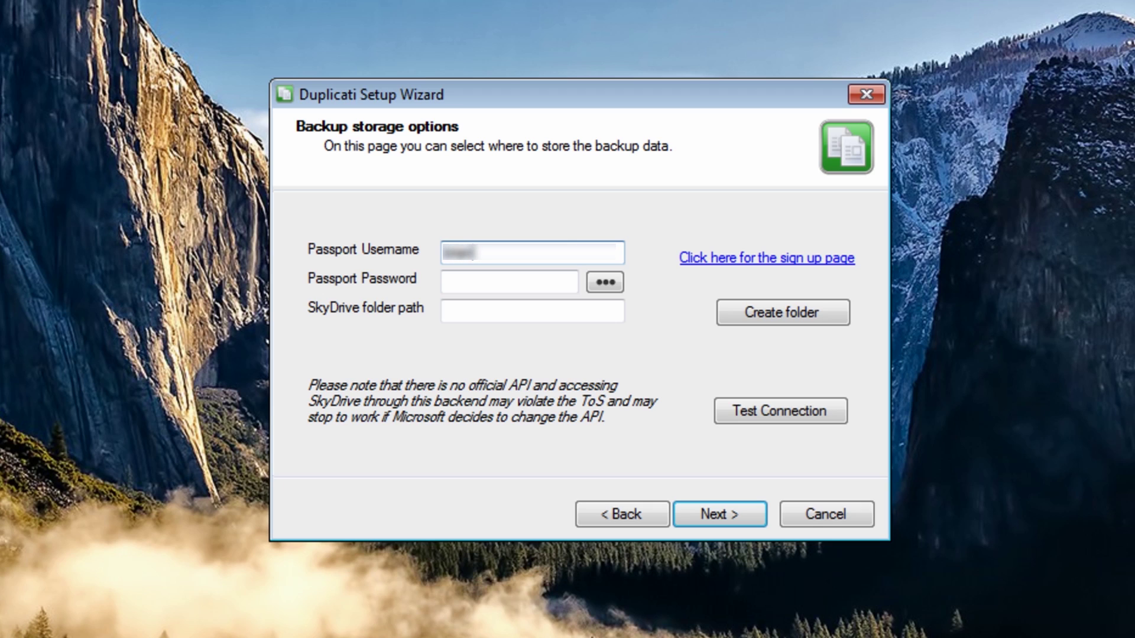
pyautogui.write('live.comoutlook')
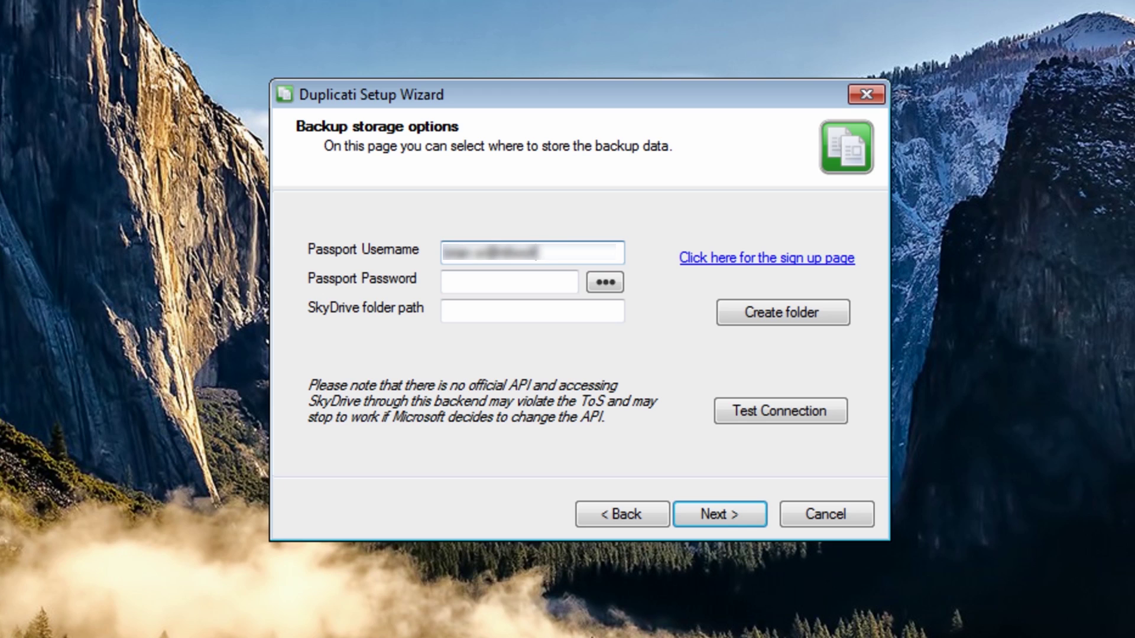
pyautogui.write('m')
pyautogui.click(473, 285)
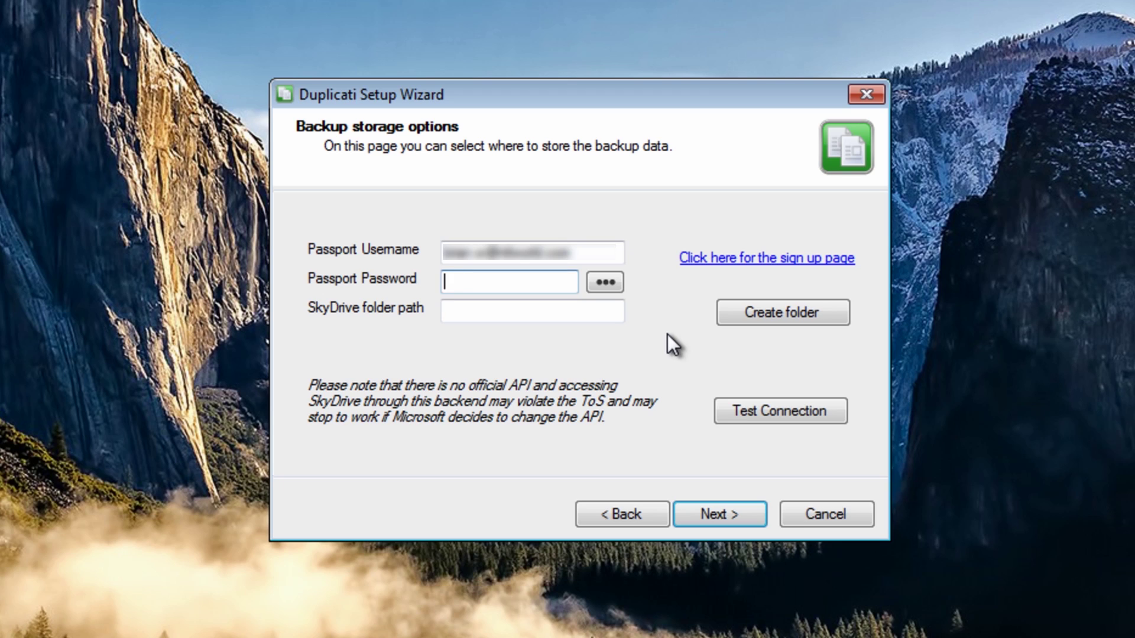
pyautogui.write('••••••••••')
# - Create the SkyDrive folder britec, test the connection successfully, and continue to advanced settings
pyautogui.click(494, 320)
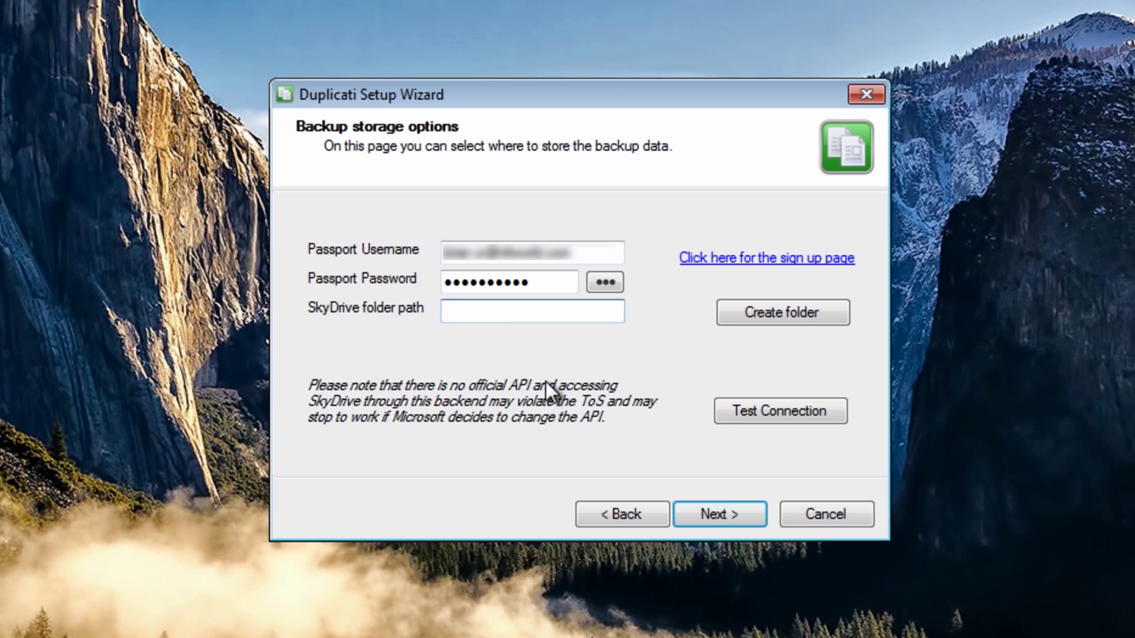
pyautogui.write('britec')
pyautogui.click(772, 314)
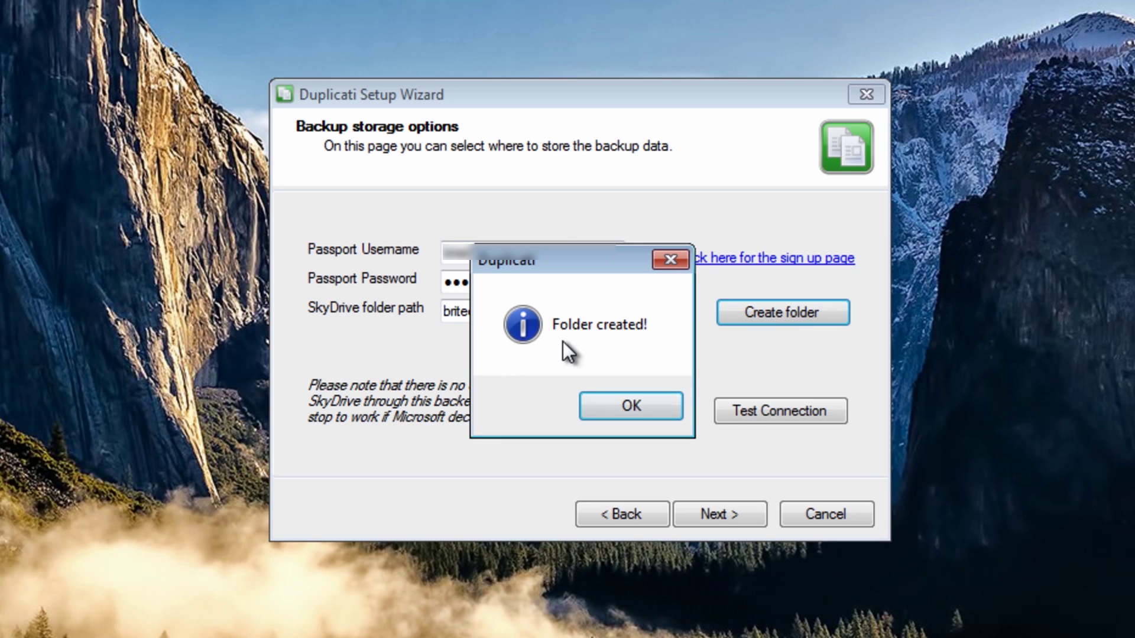
pyautogui.click(604, 414)
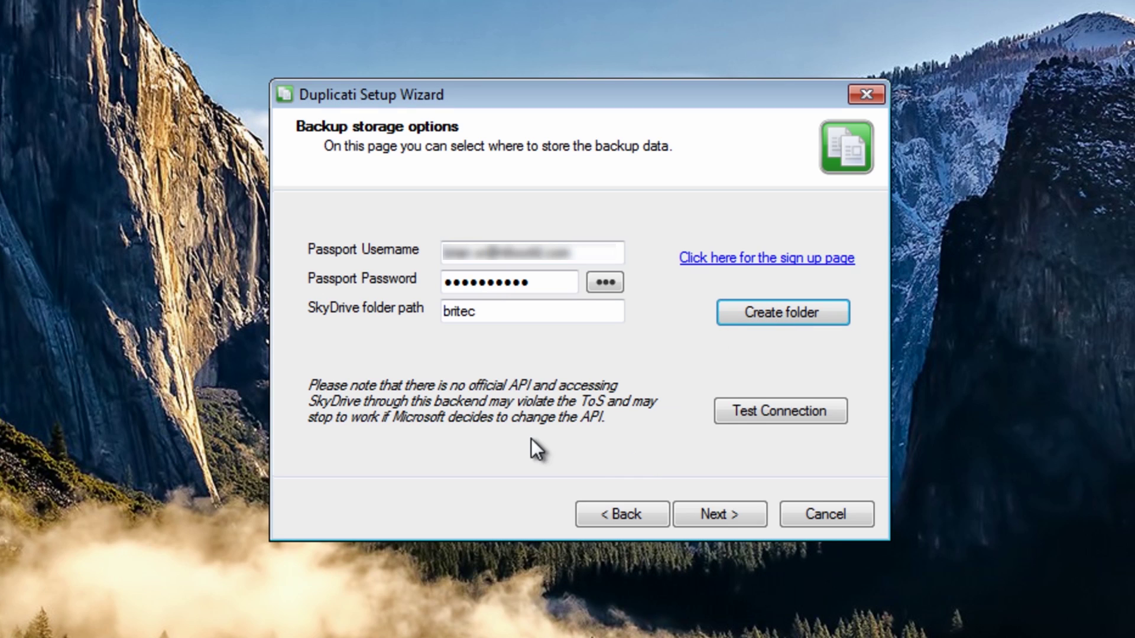
pyautogui.click(770, 417)
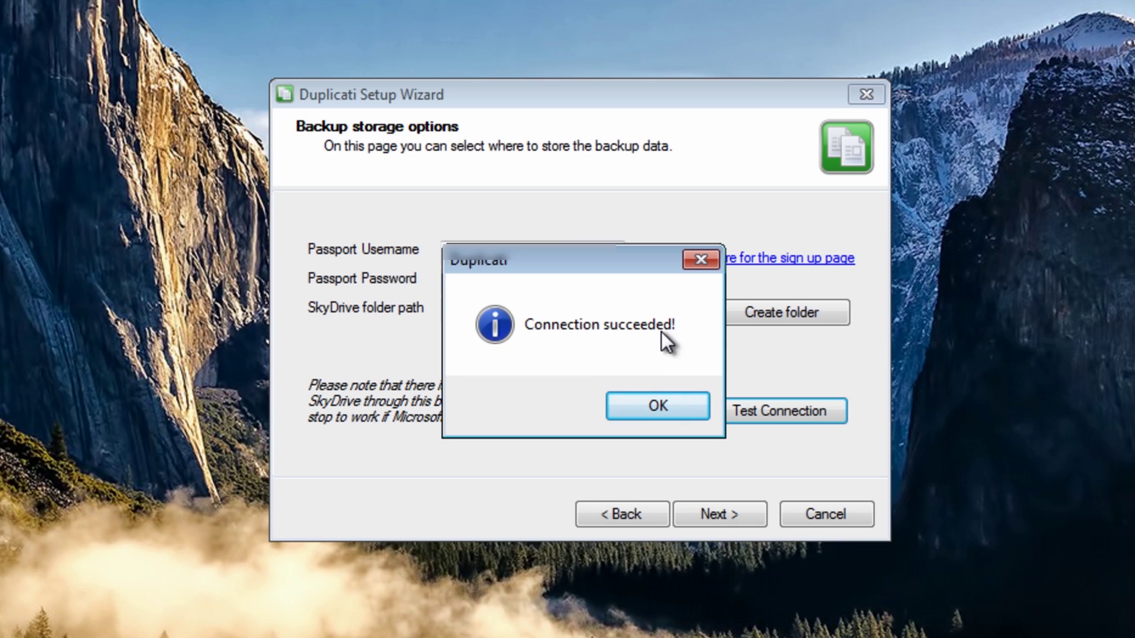
pyautogui.click(661, 415)
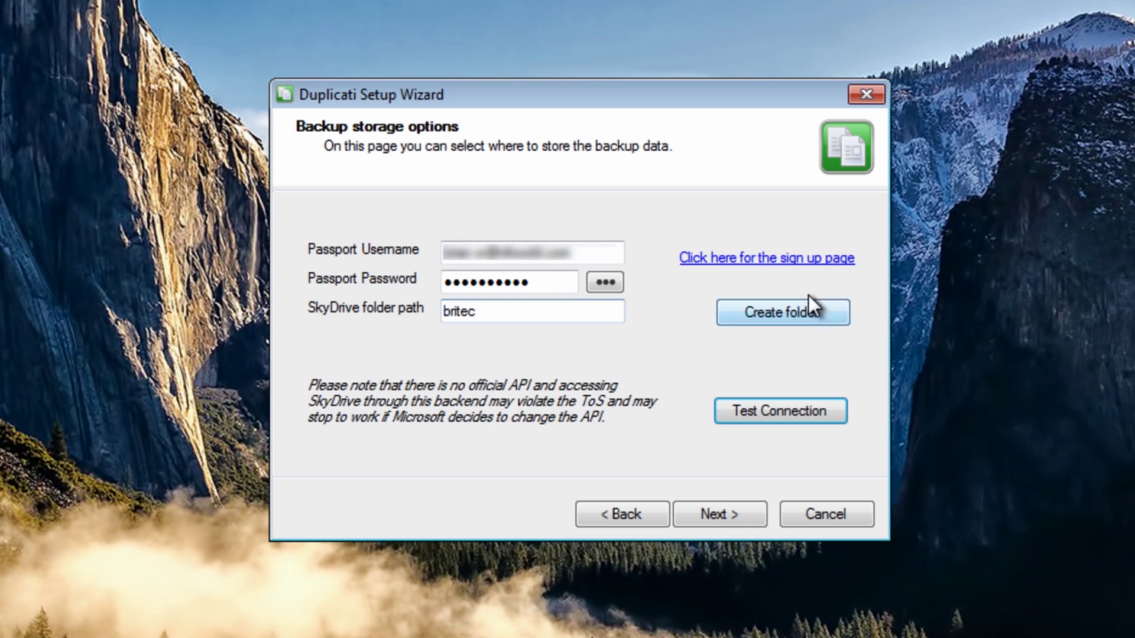
pyautogui.click(708, 517)
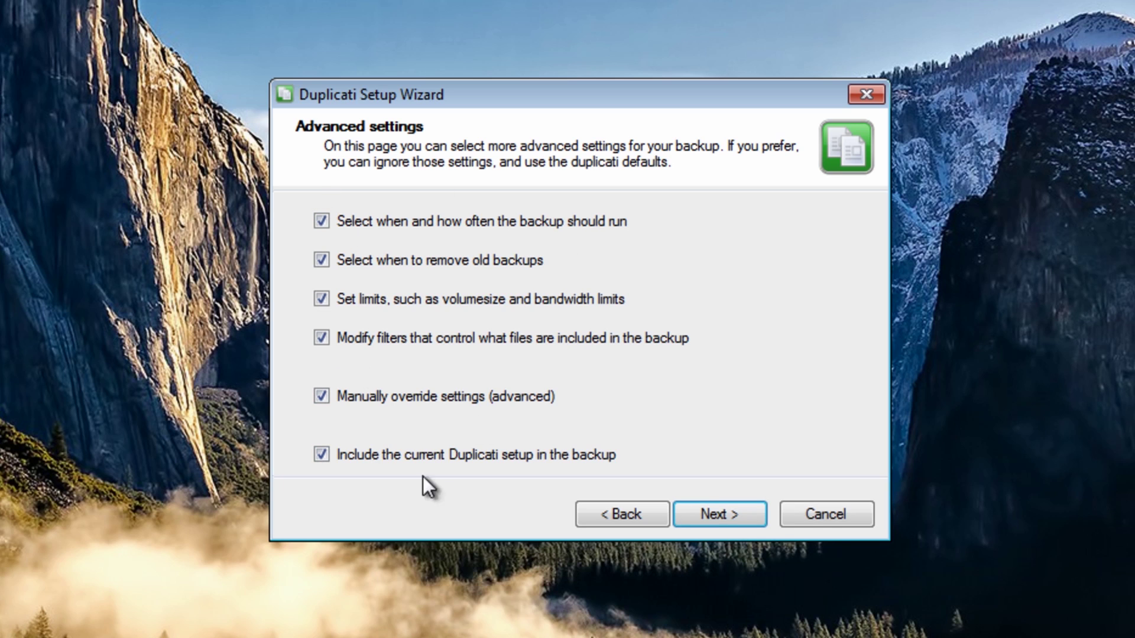
# - Keep the backup interval at Each day and full backups at Each month
pyautogui.click(723, 513)
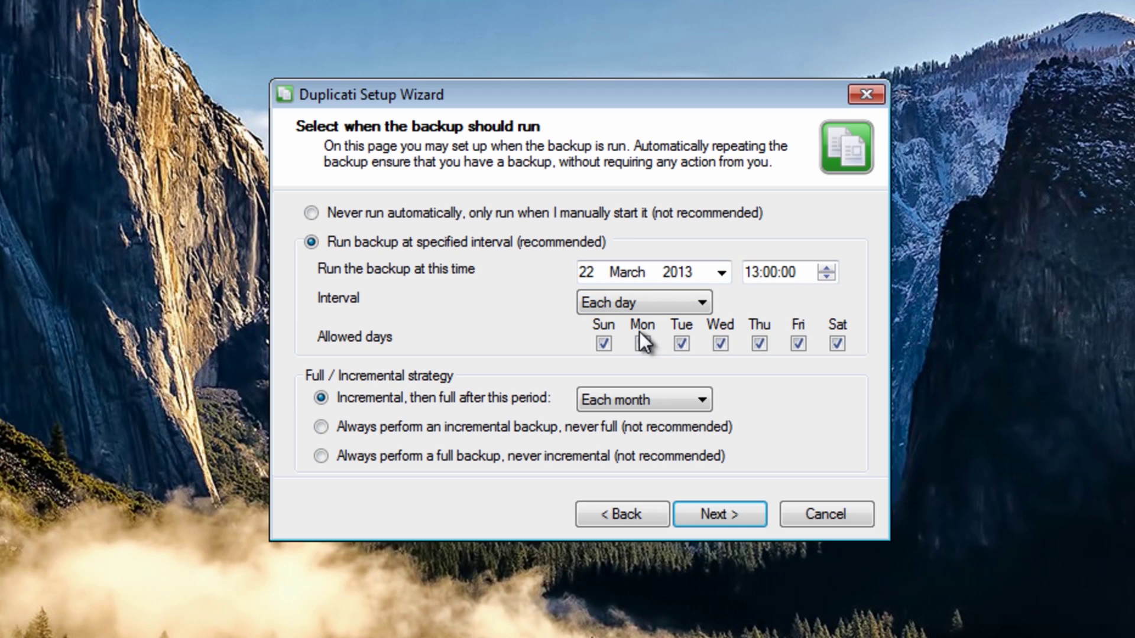
pyautogui.click(698, 304)
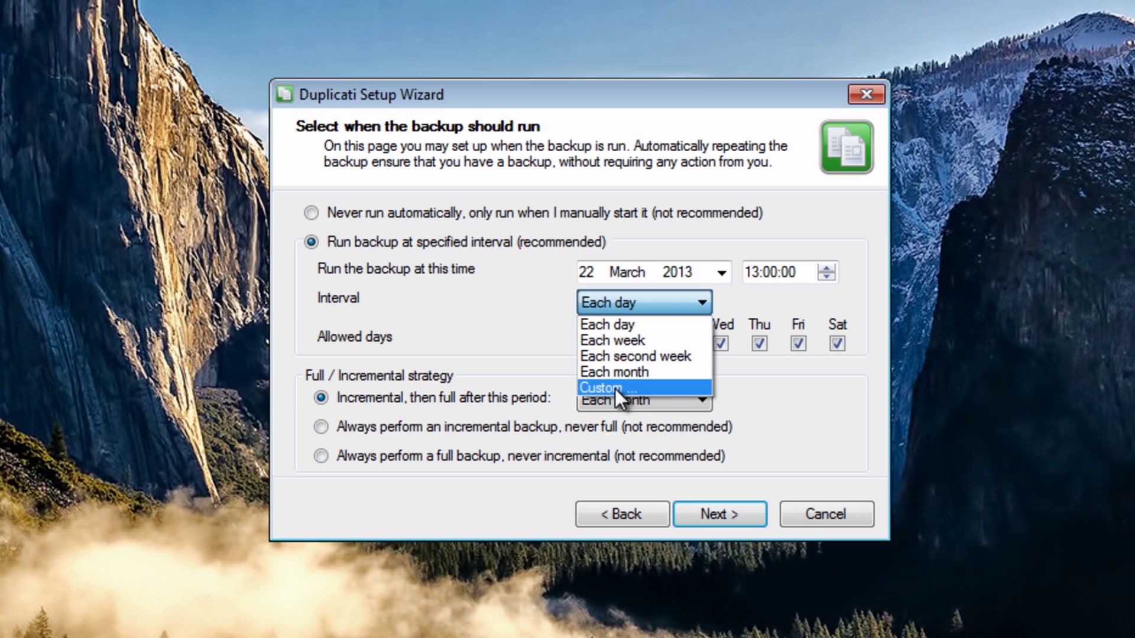
pyautogui.click(547, 298)
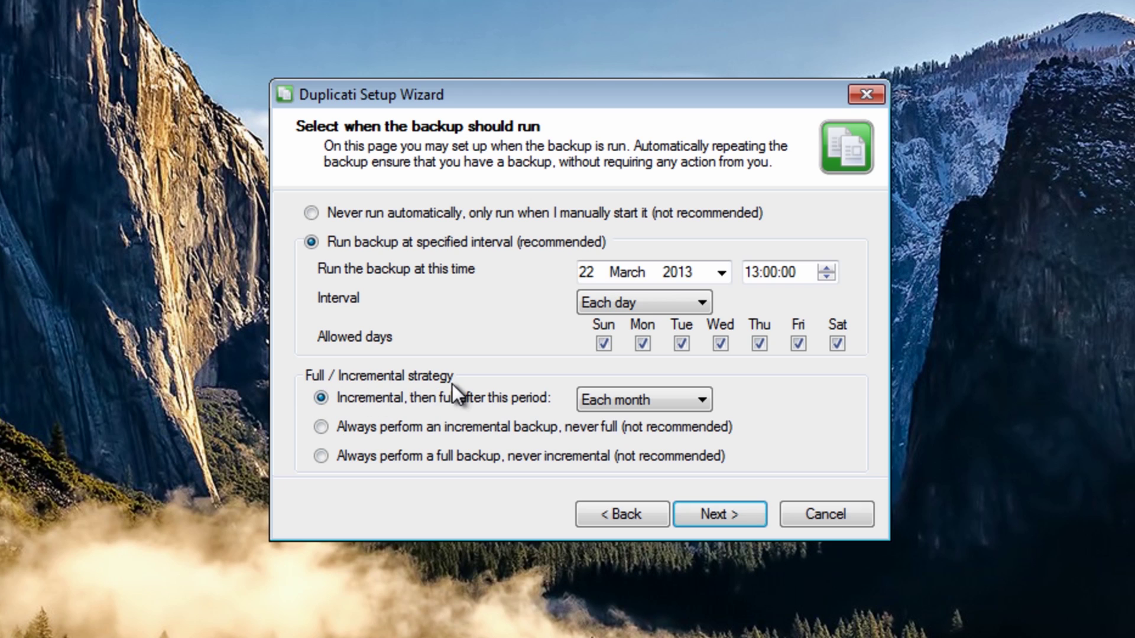
pyautogui.click(668, 408)
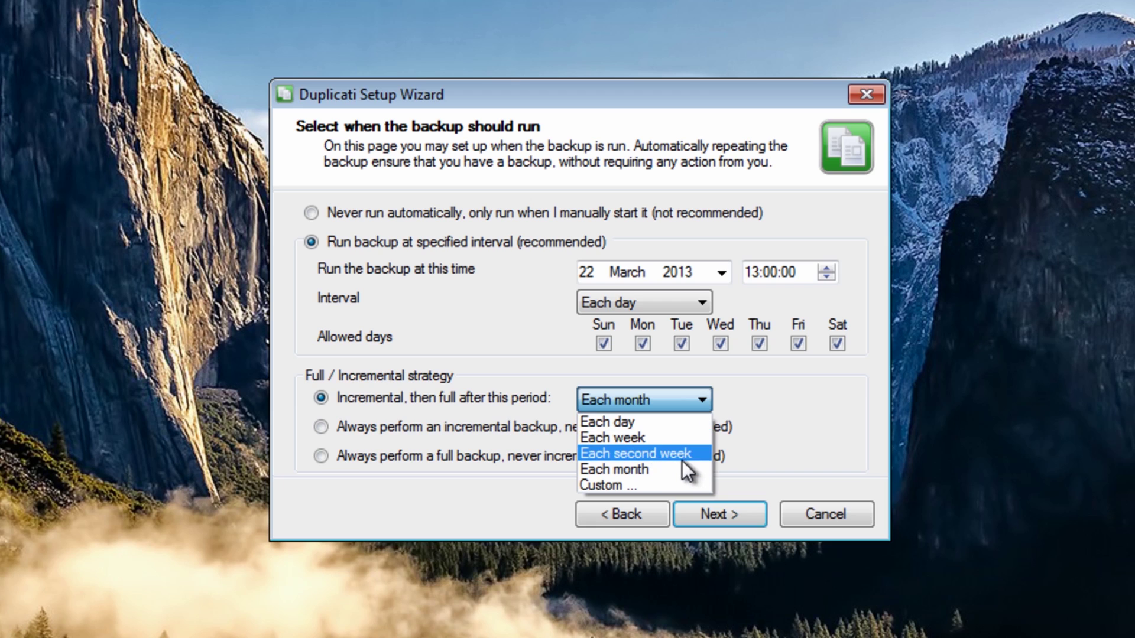
pyautogui.click(646, 399)
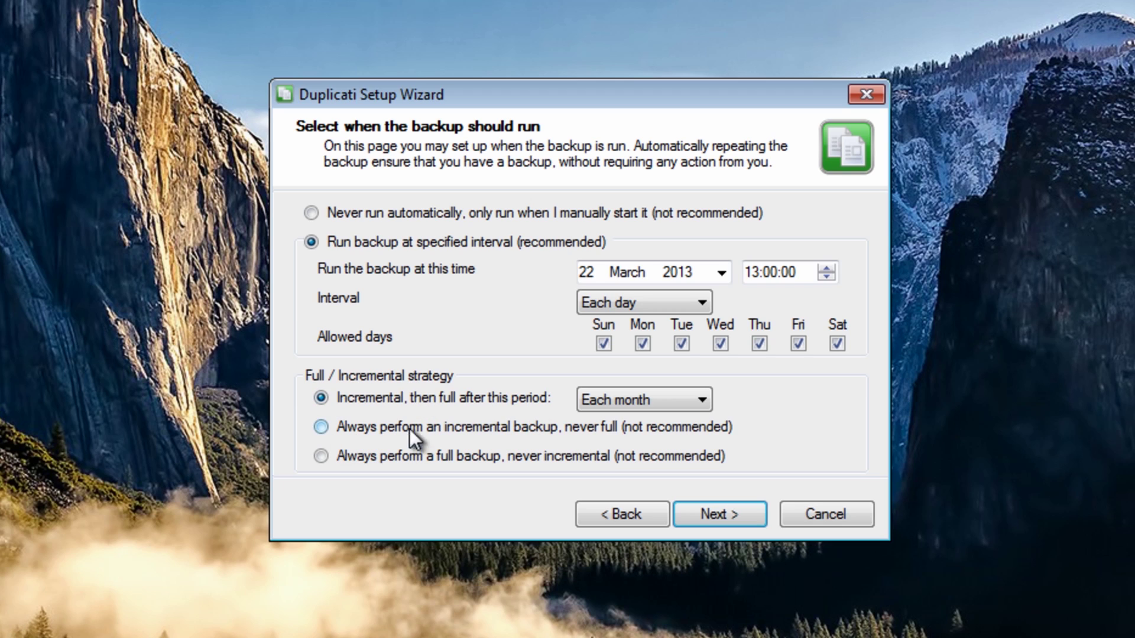
pyautogui.click(700, 515)
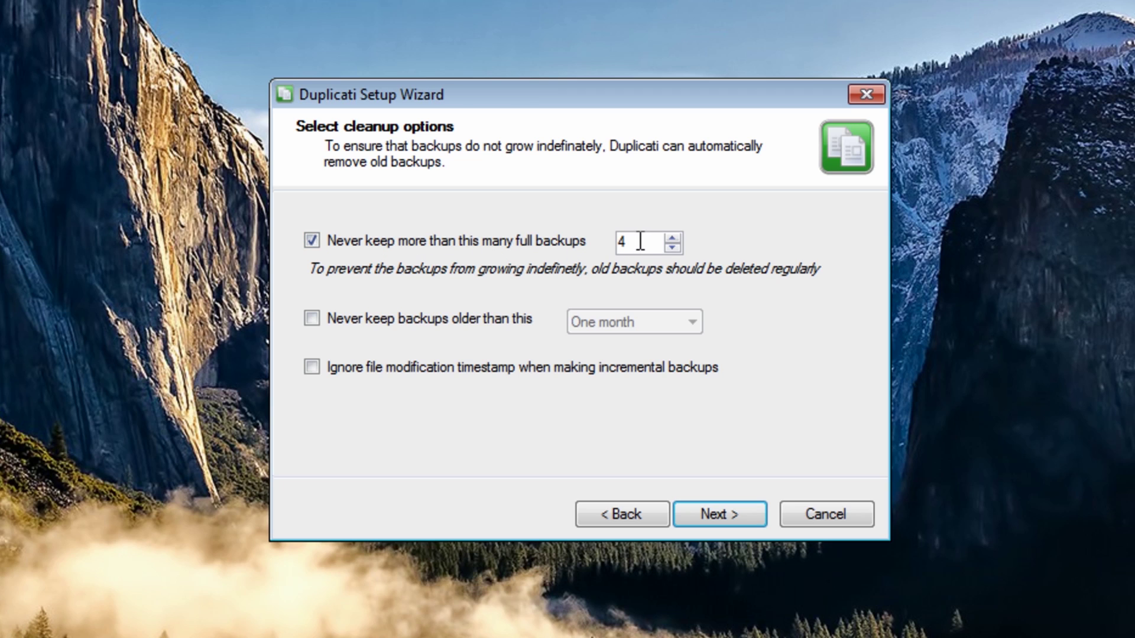
# - Set full backups kept to 2 and never keep backups older than One month
pyautogui.click(673, 248)
pyautogui.click(673, 247)
pyautogui.click(672, 247)
pyautogui.click(672, 237)
pyautogui.click(313, 319)
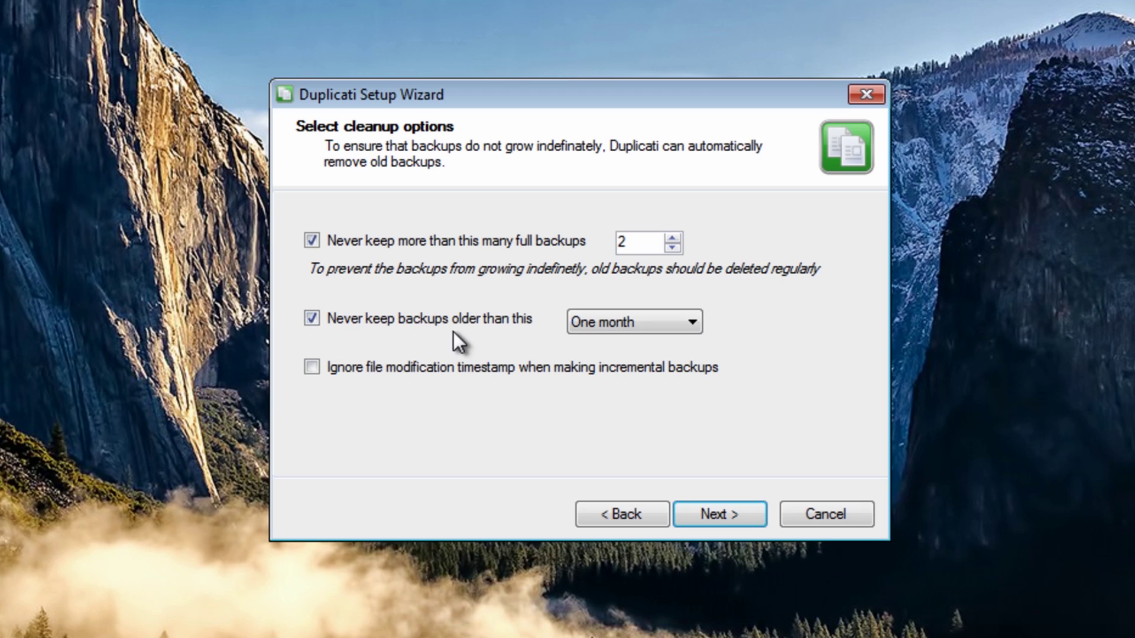
pyautogui.click(673, 325)
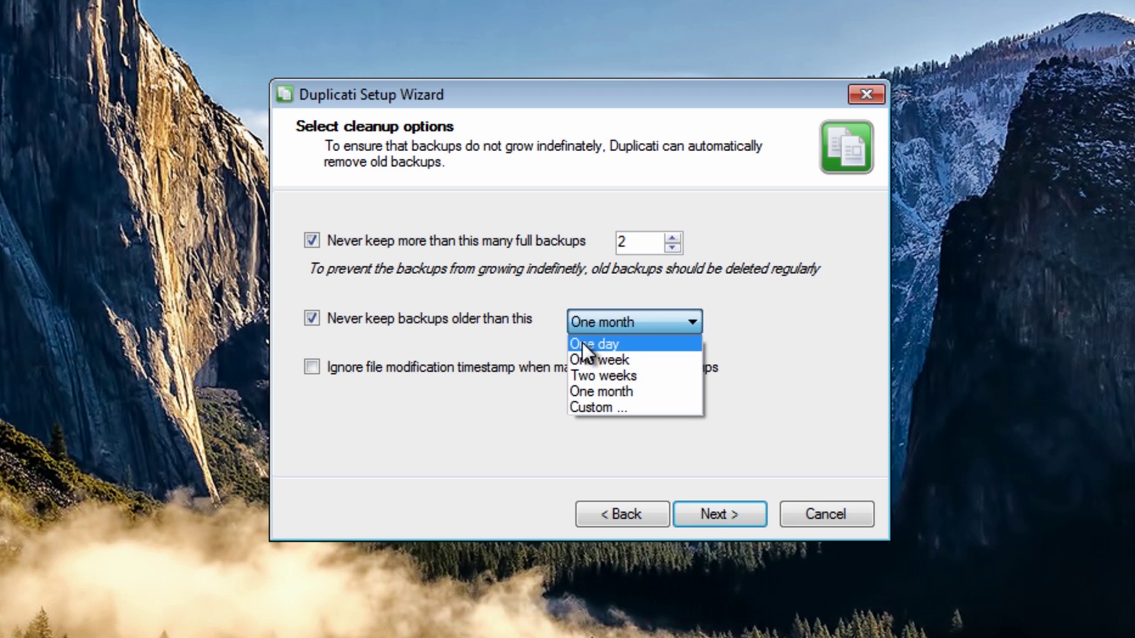
pyautogui.click(541, 317)
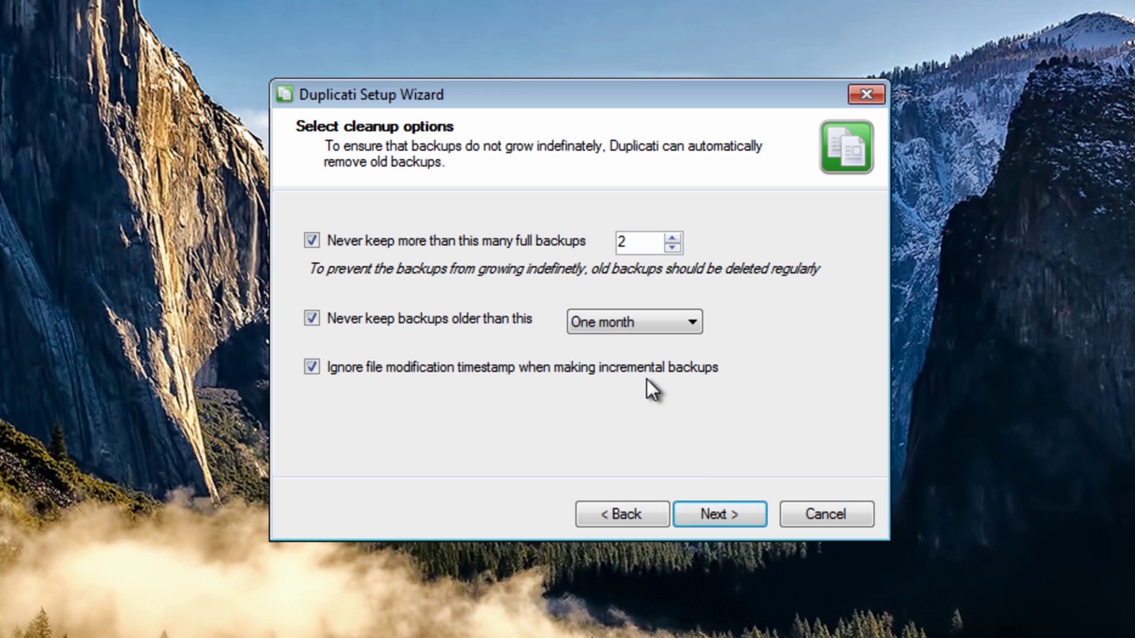
pyautogui.click(726, 511)
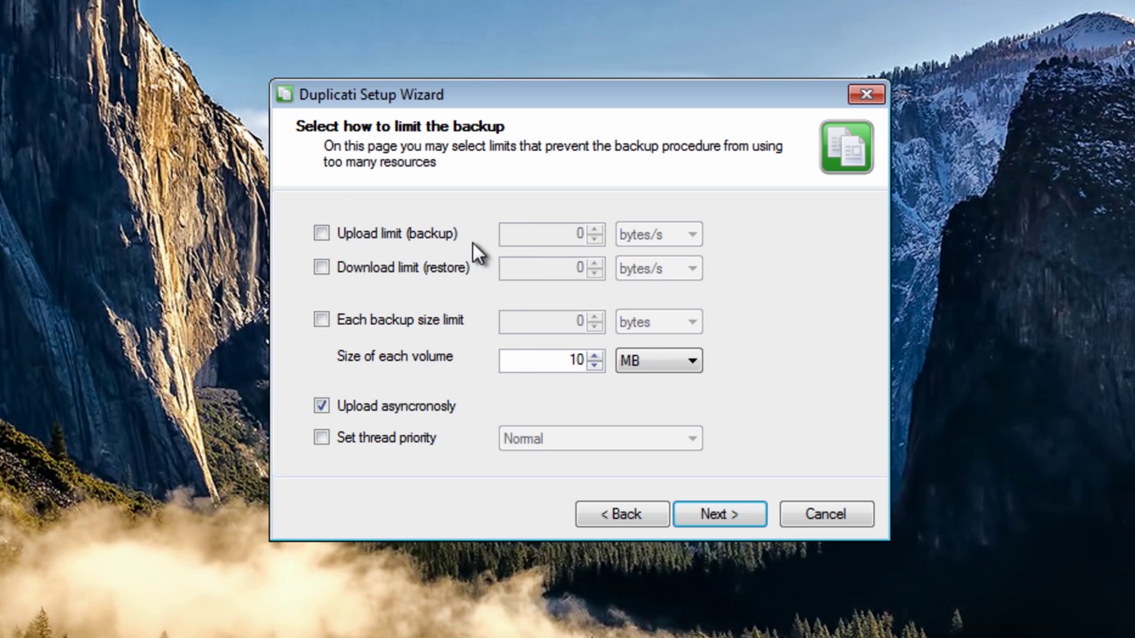
# - Leave the upload limit disabled with bytes/s units and continue to file filters
pyautogui.click(323, 233)
pyautogui.click(685, 236)
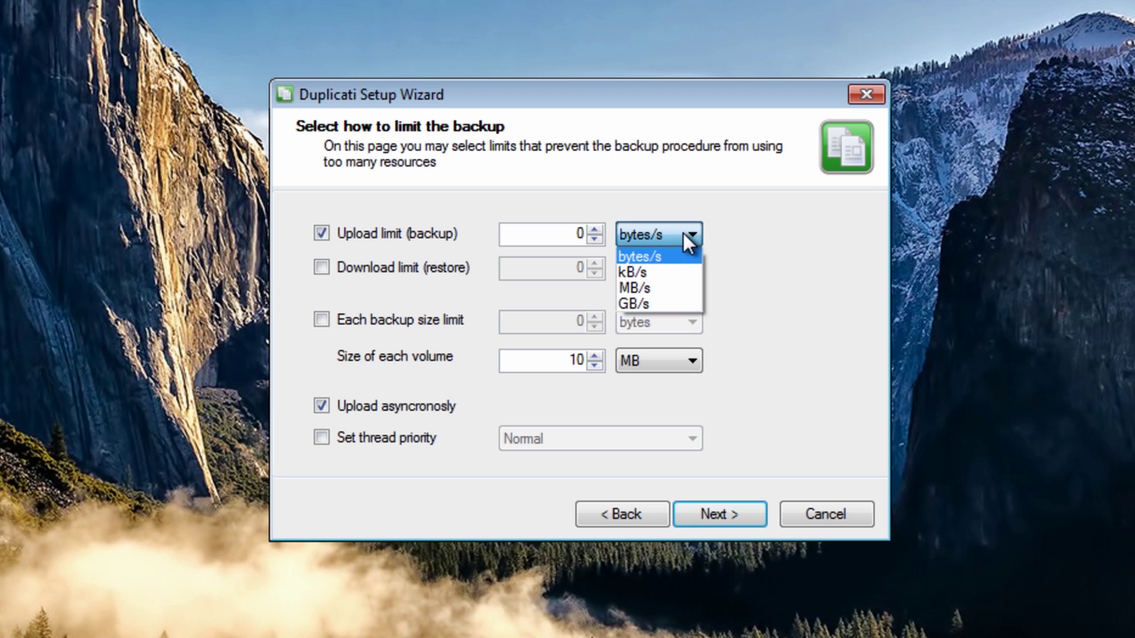
pyautogui.click(682, 233)
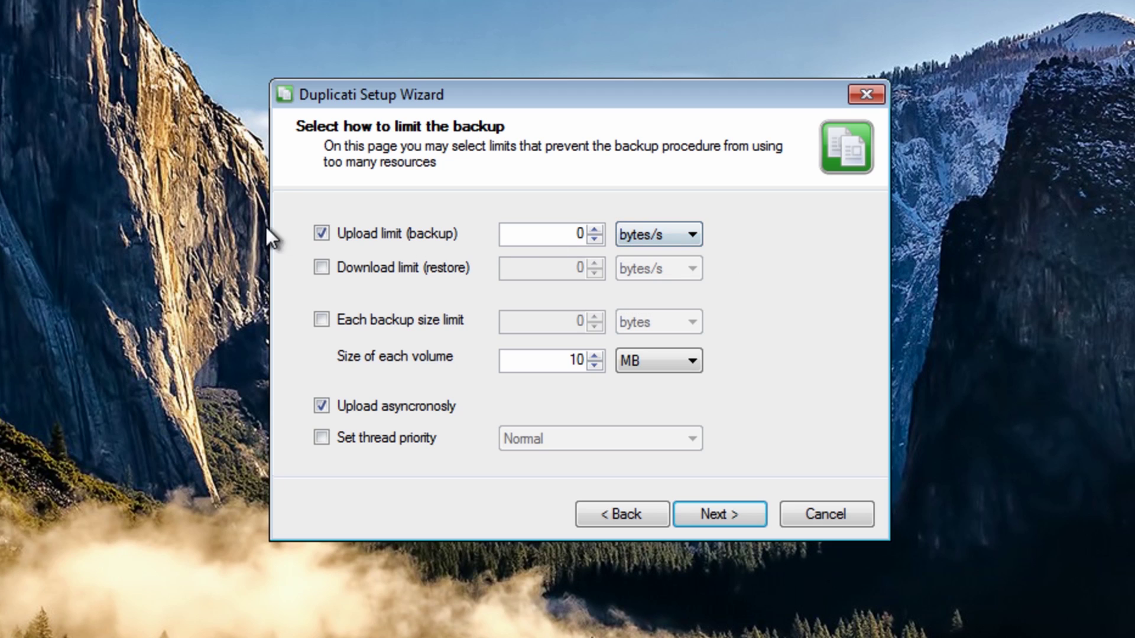
pyautogui.click(319, 232)
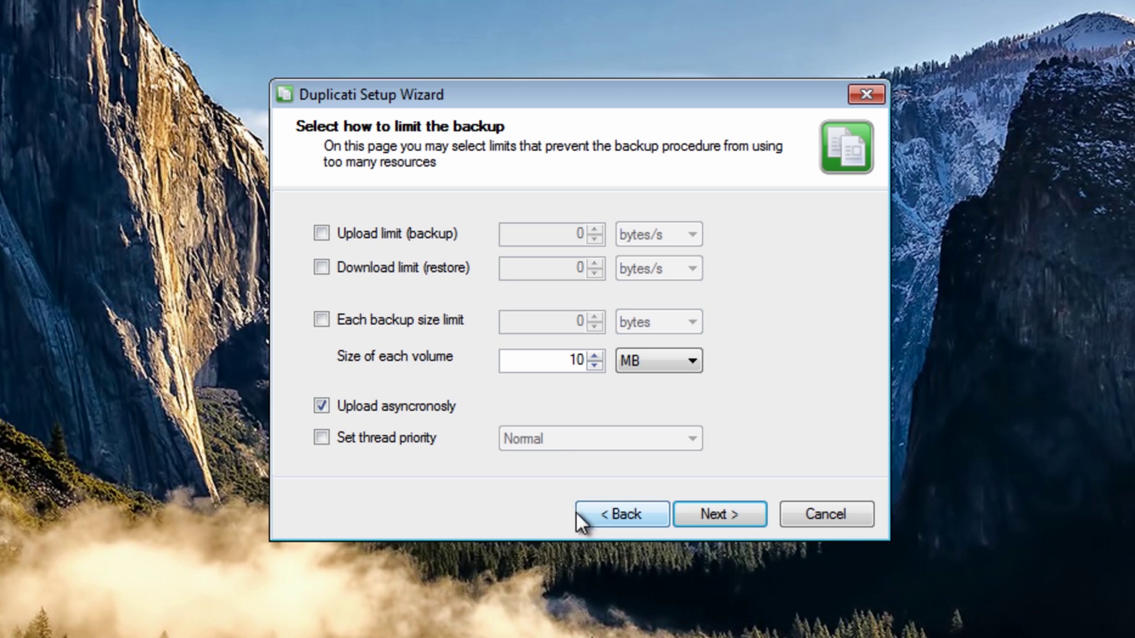
pyautogui.click(719, 517)
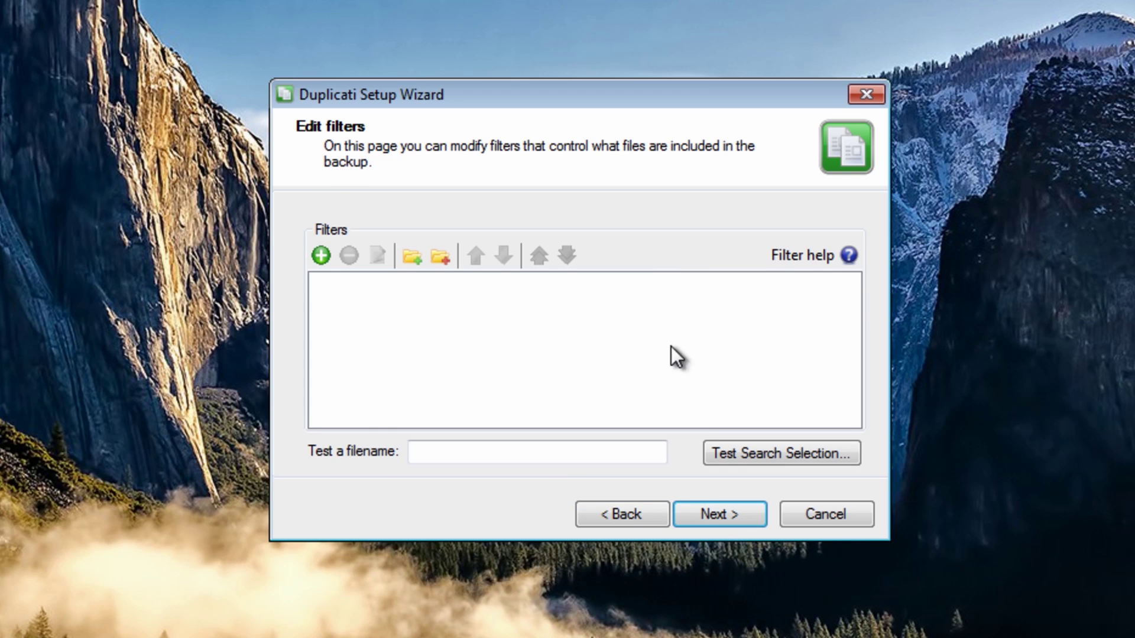
pyautogui.click(413, 258)
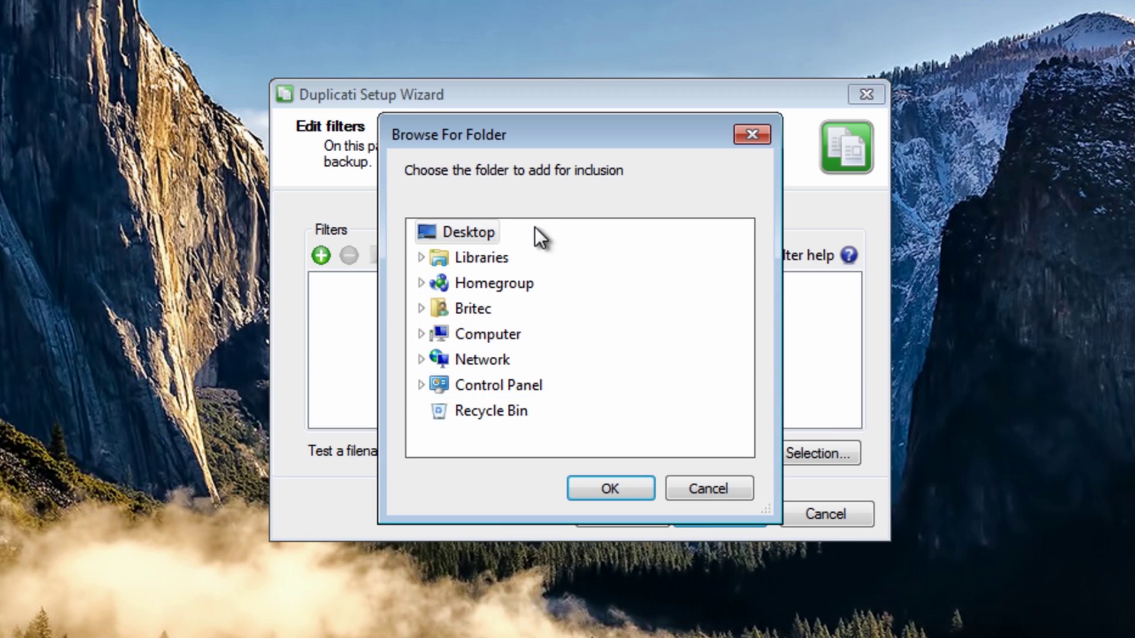
pyautogui.click(727, 488)
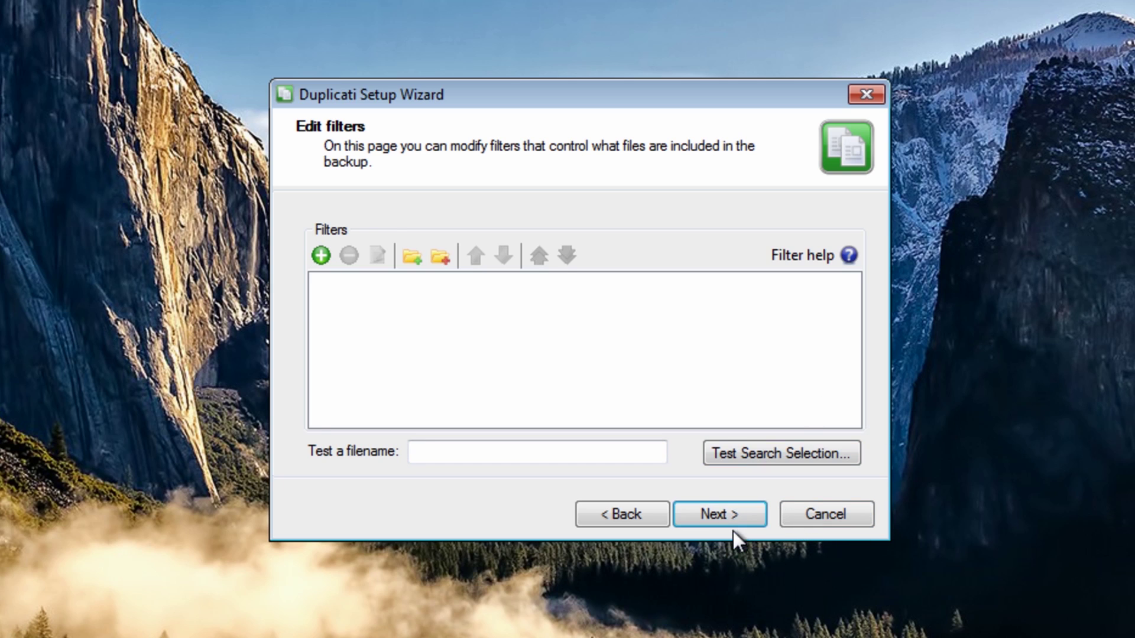
pyautogui.click(691, 523)
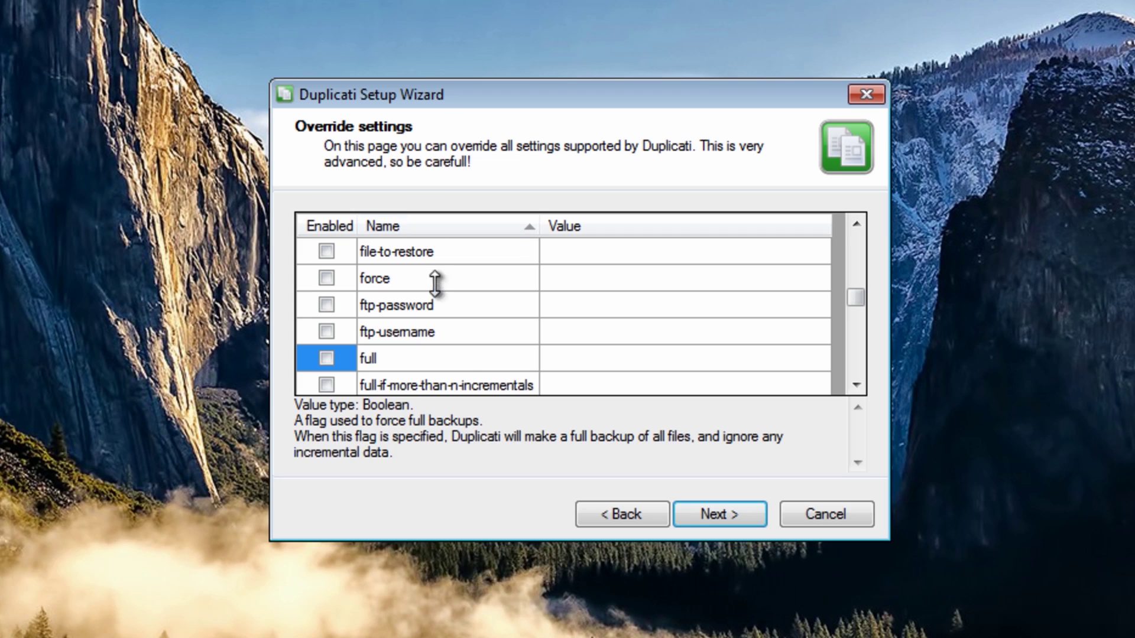
# - Toggle the log-file override on and off again, leaving its value empty, and continue to the summary
pyautogui.moveTo(854, 295); pyautogui.dragTo(857, 350)
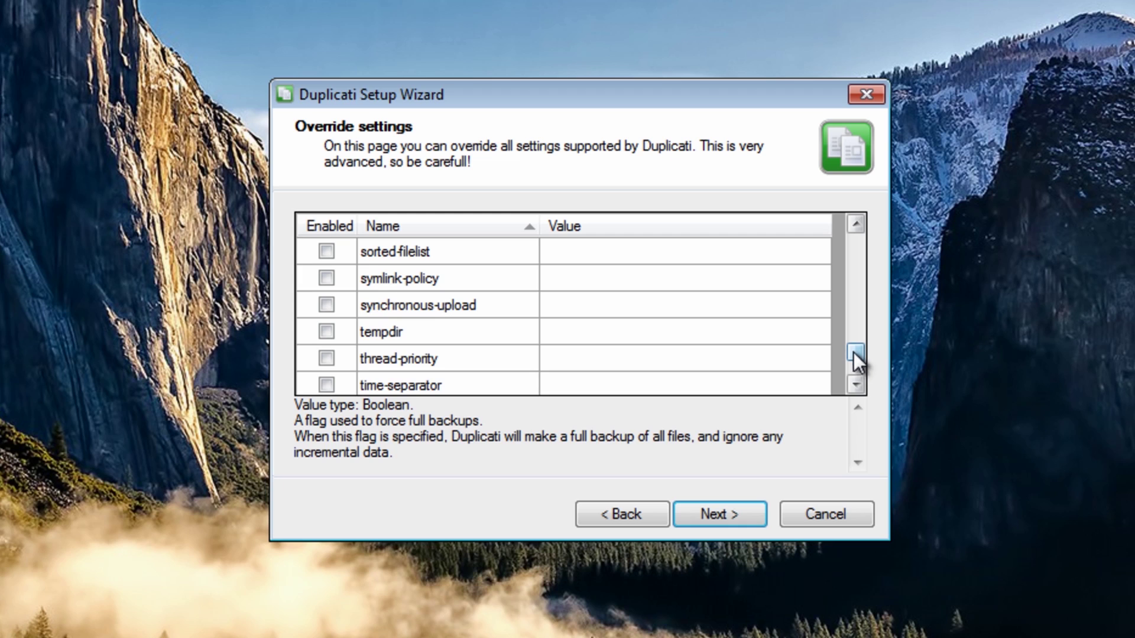
pyautogui.moveTo(858, 351); pyautogui.dragTo(859, 324)
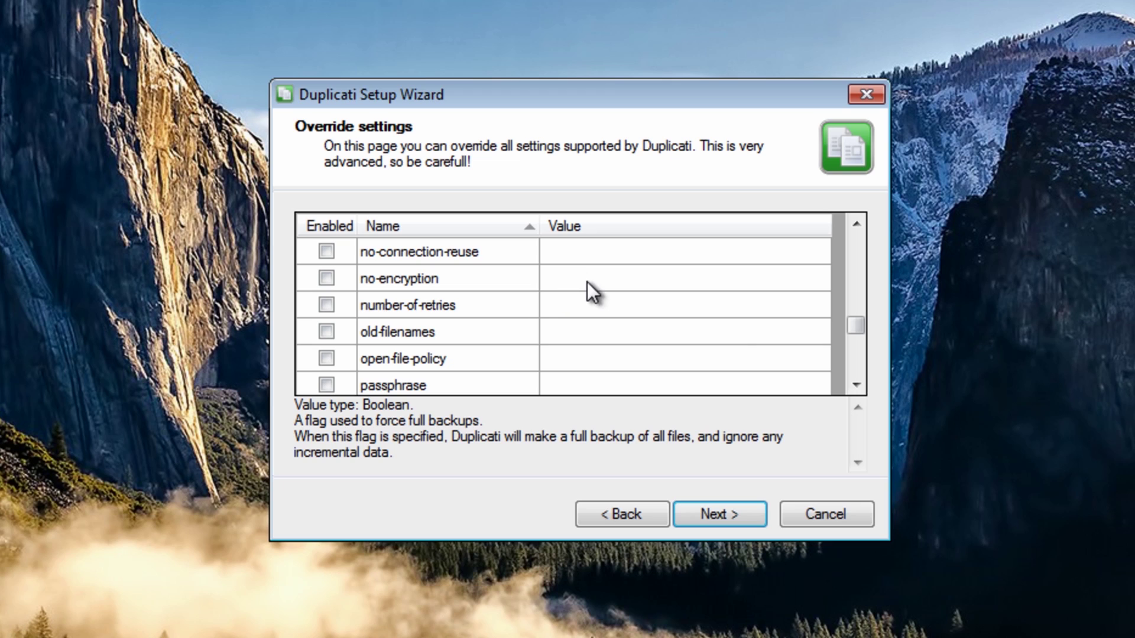
pyautogui.moveTo(860, 326); pyautogui.dragTo(861, 311)
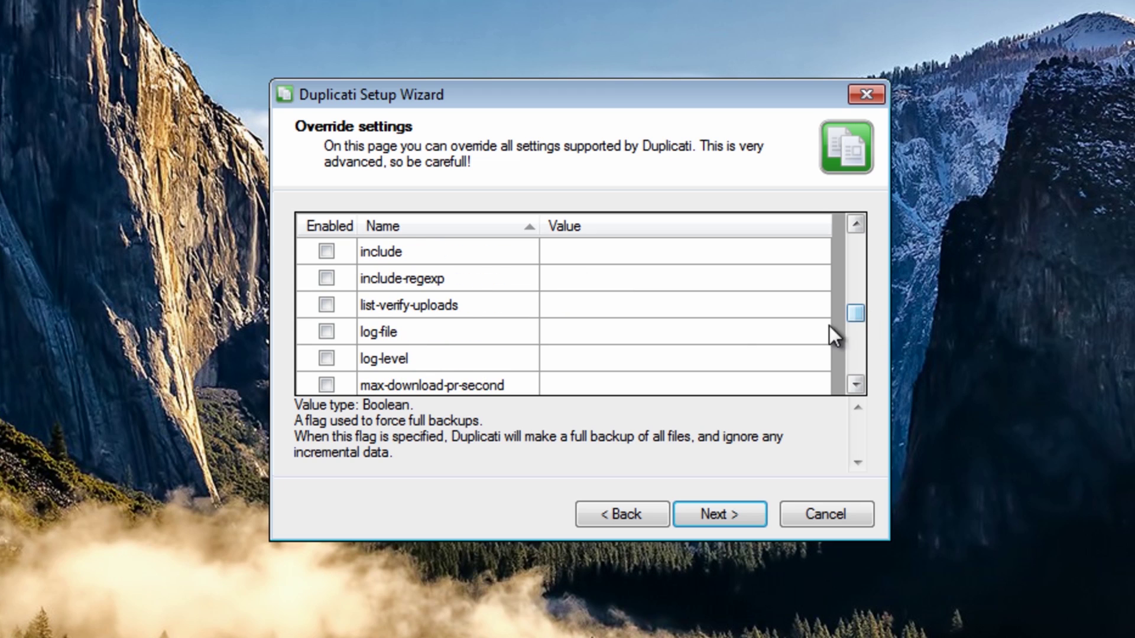
pyautogui.click(326, 331)
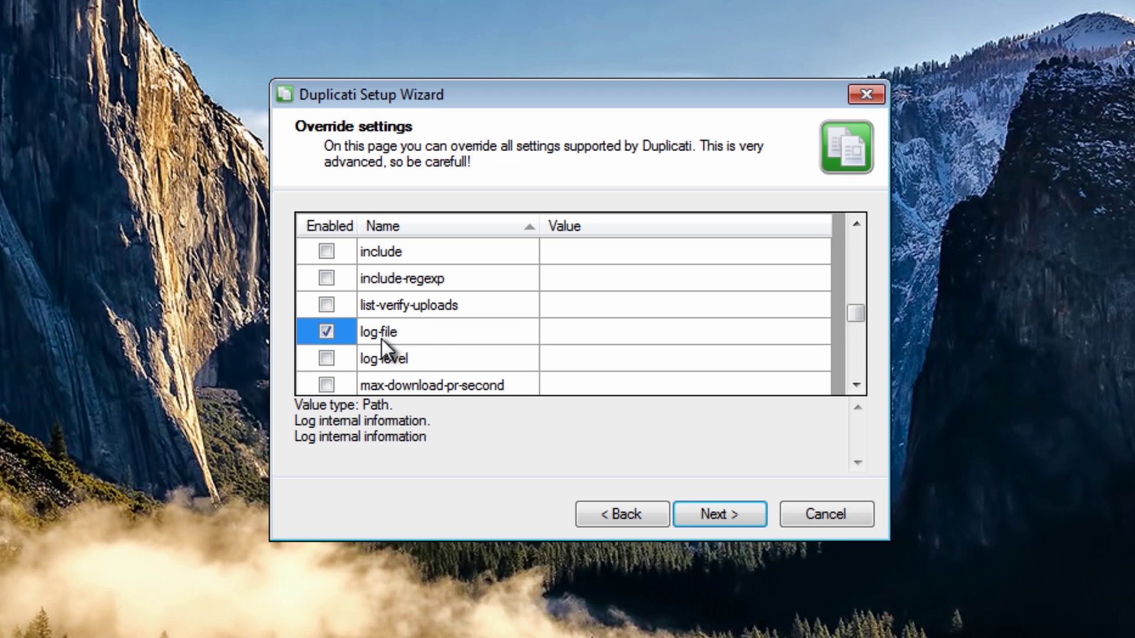
pyautogui.click(430, 330)
pyautogui.click(606, 339)
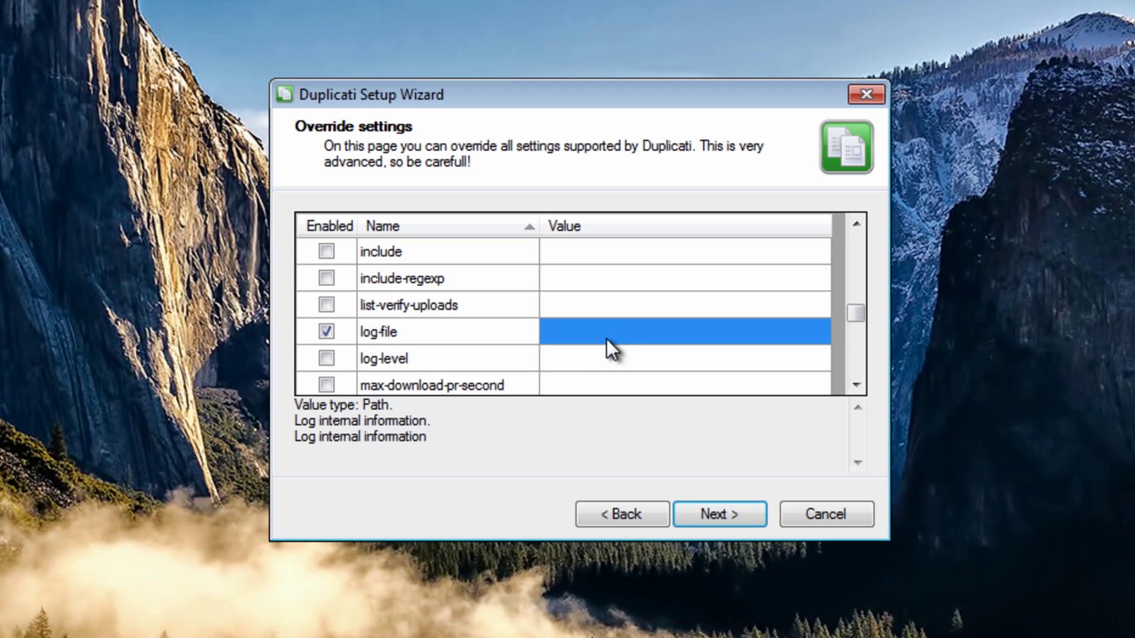
pyautogui.click(568, 334)
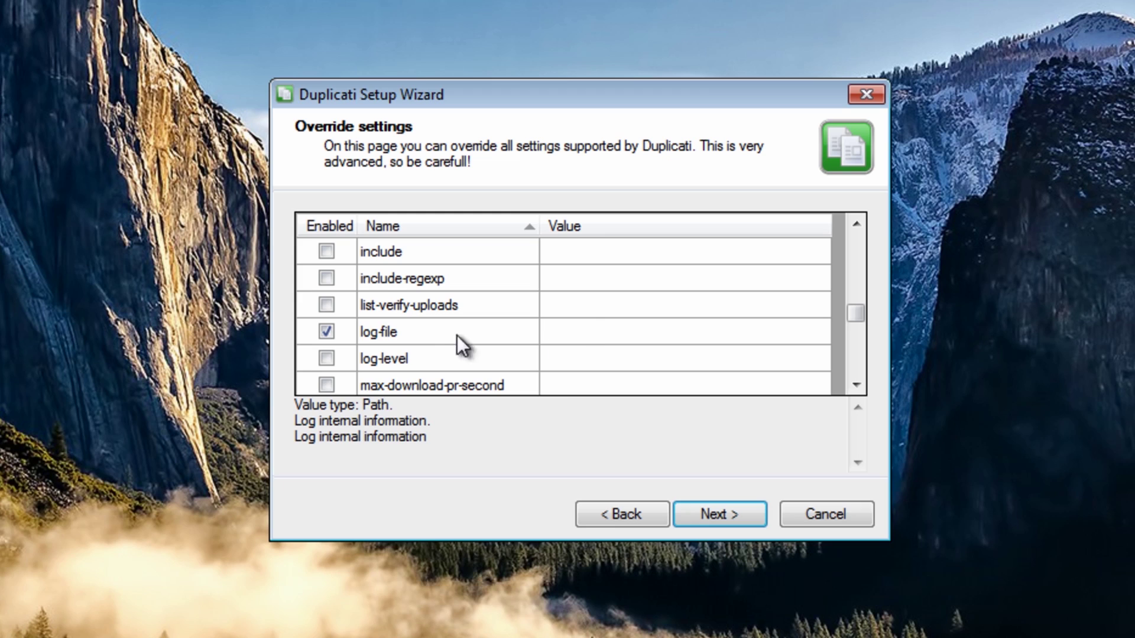
pyautogui.click(430, 335)
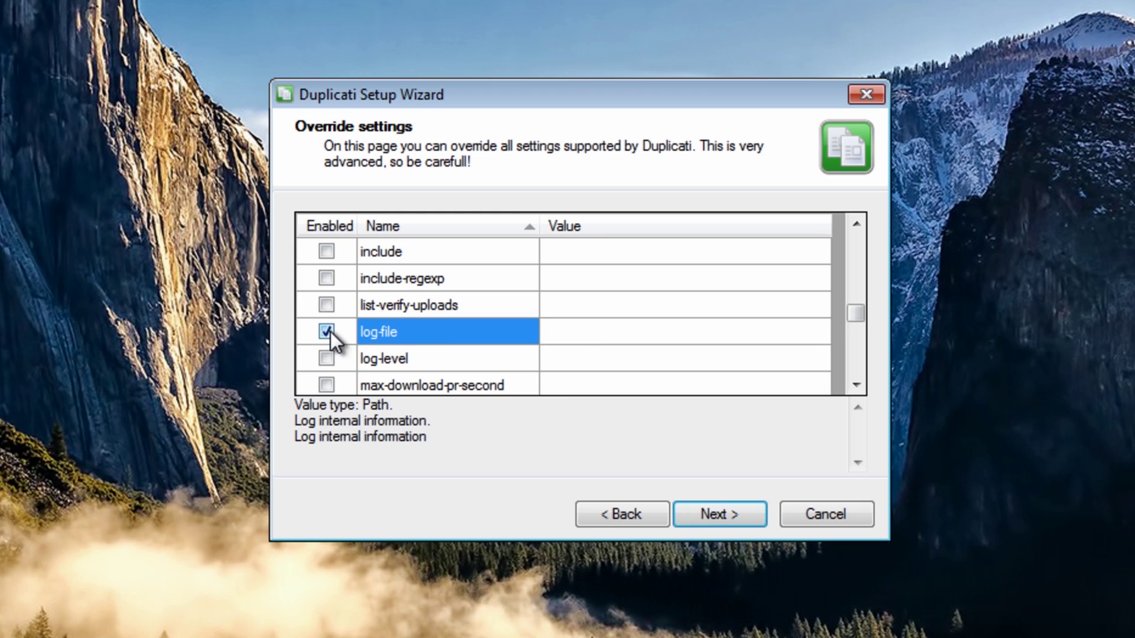
pyautogui.click(328, 332)
pyautogui.click(424, 338)
pyautogui.scroll(3, 499, 369)
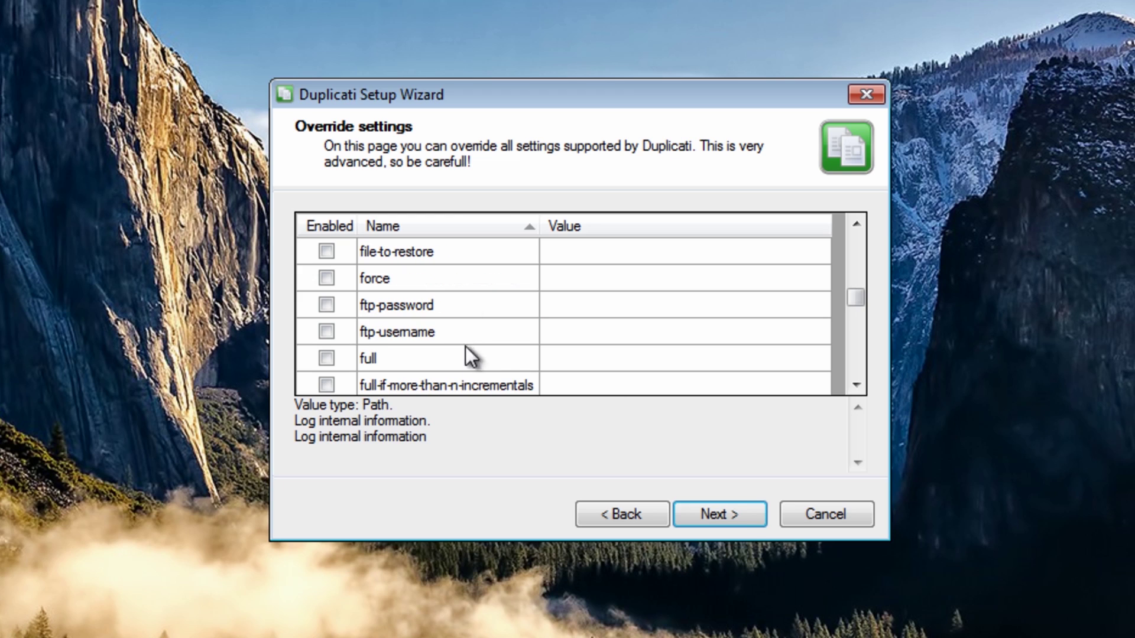
pyautogui.click(735, 507)
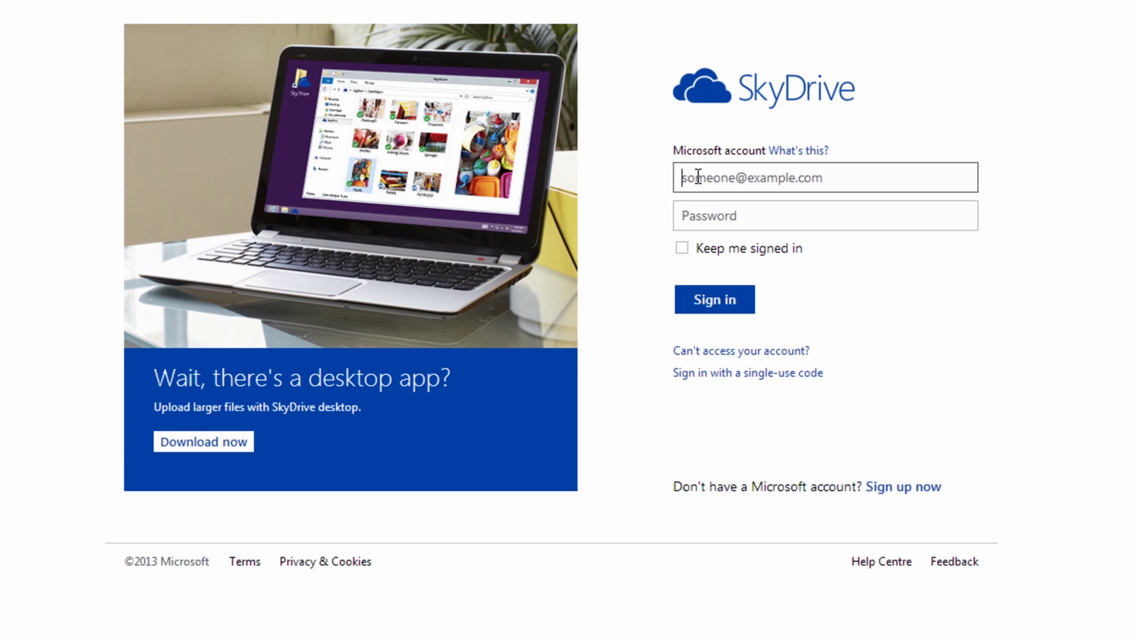
# - Sign in to SkyDrive with the Microsoft account e-mail and password
pyautogui.hotkey('ctrl', 'v')
pyautogui.click(674, 216)
pyautogui.write('••••••')
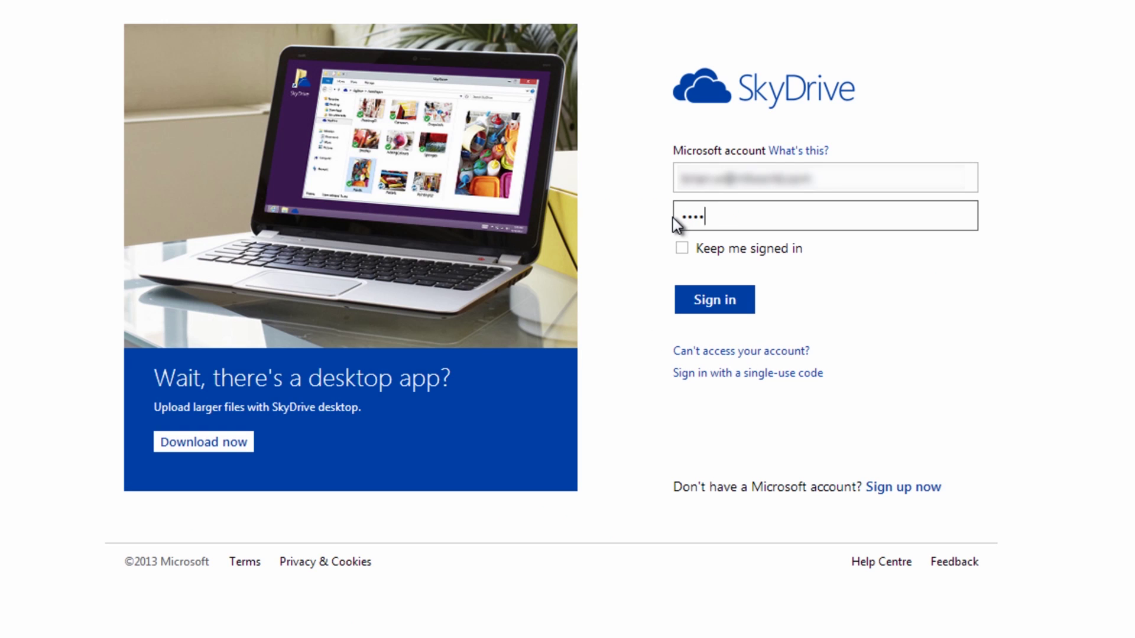
pyautogui.write('•••')
pyautogui.click(751, 295)
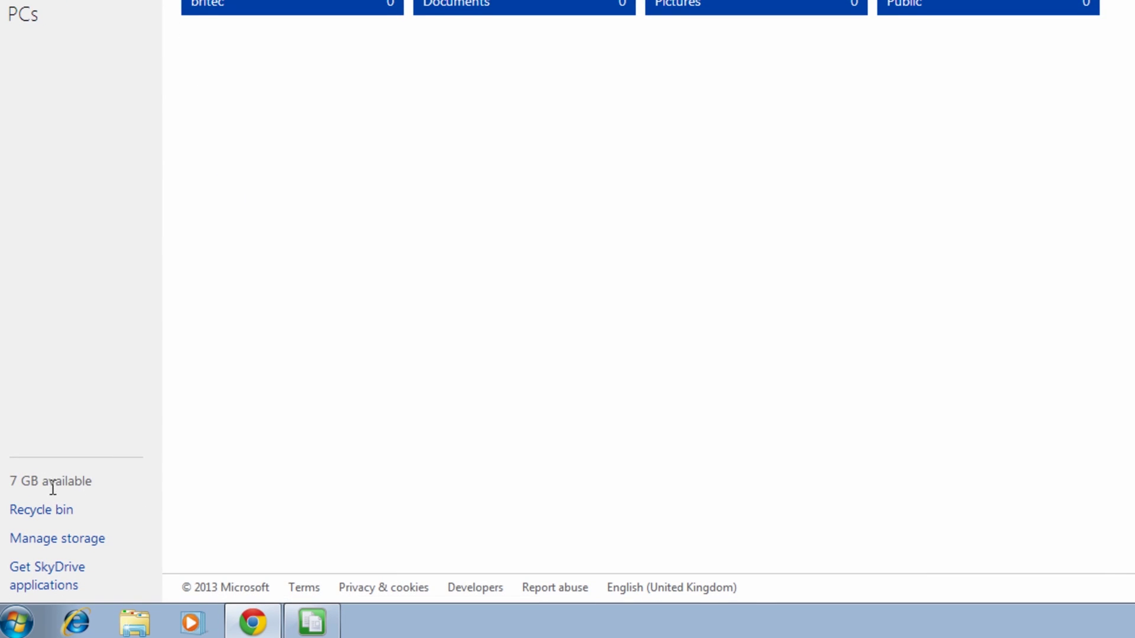
pyautogui.click(80, 541)
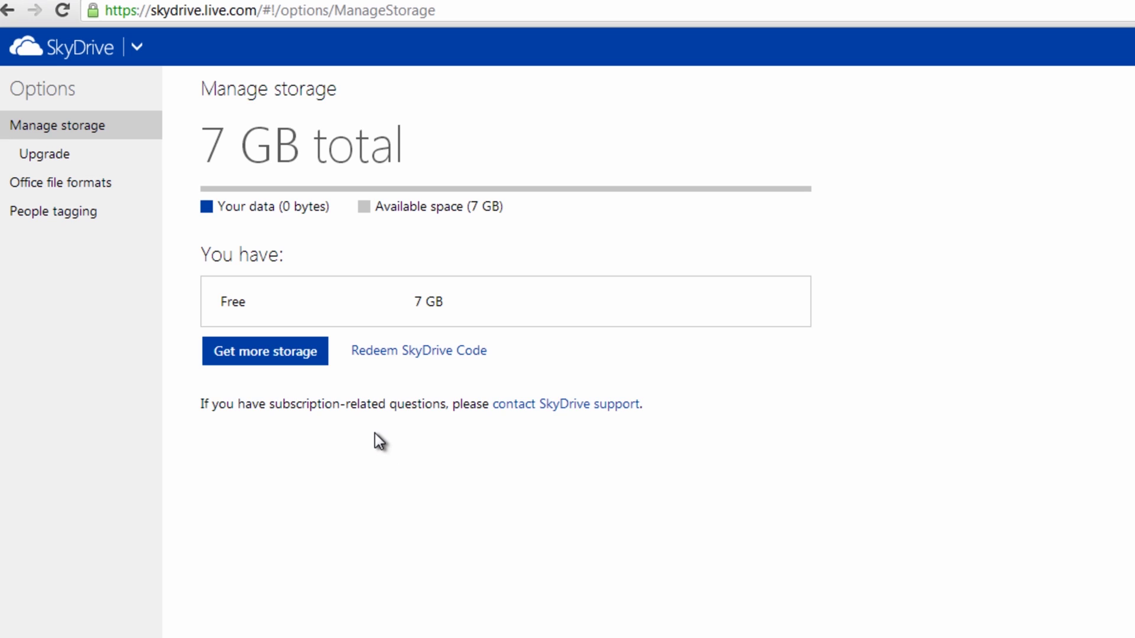
pyautogui.click(241, 356)
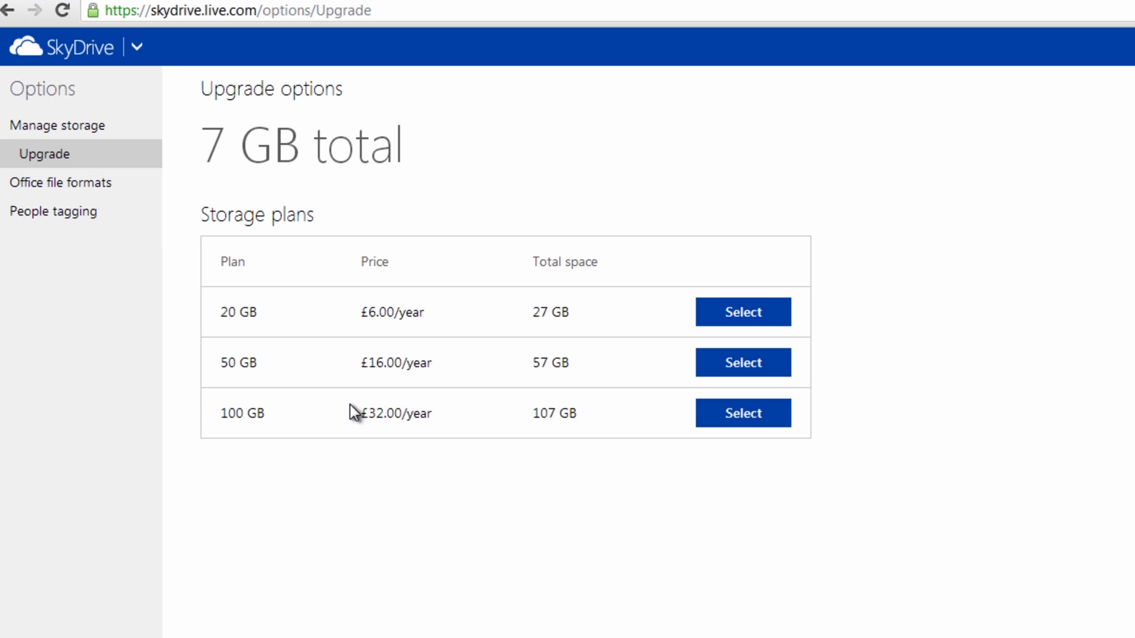
pyautogui.click(7, 9)
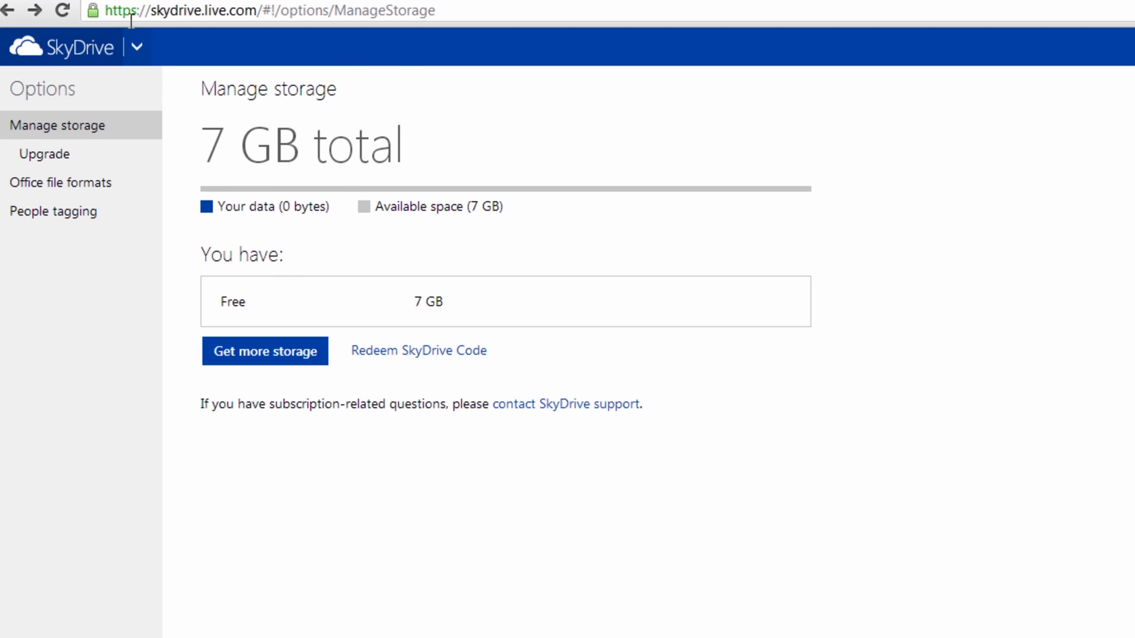
pyautogui.click(82, 56)
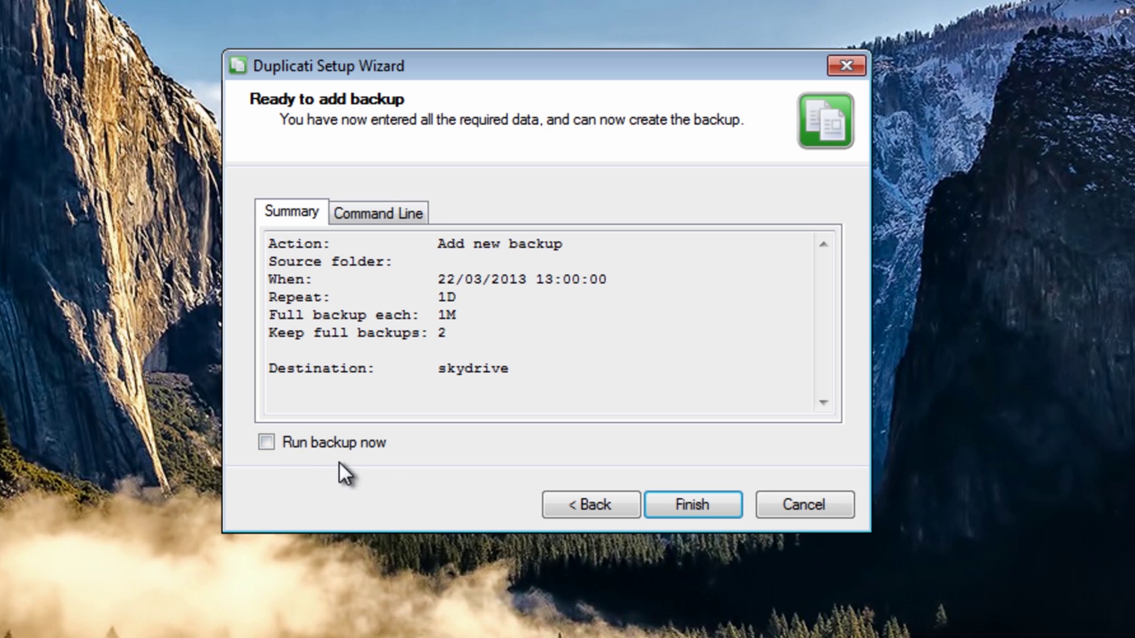
# - Finish the job with Run backup now ticked, then show Duplicati's status window from the tray
pyautogui.click(299, 443)
pyautogui.click(701, 496)
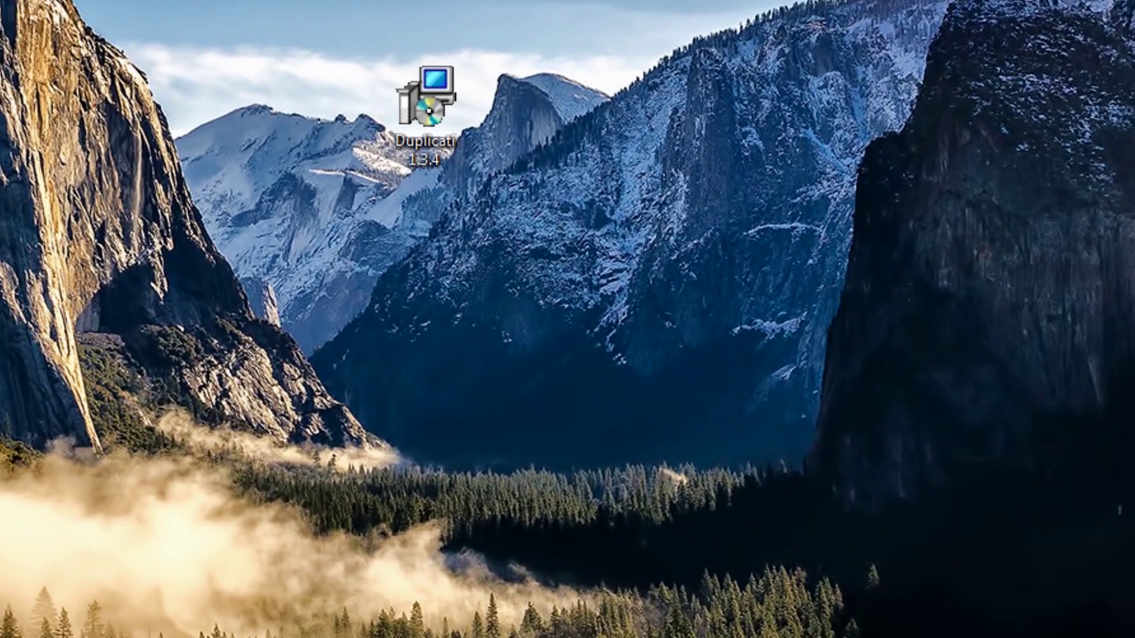
pyautogui.click(968, 626)
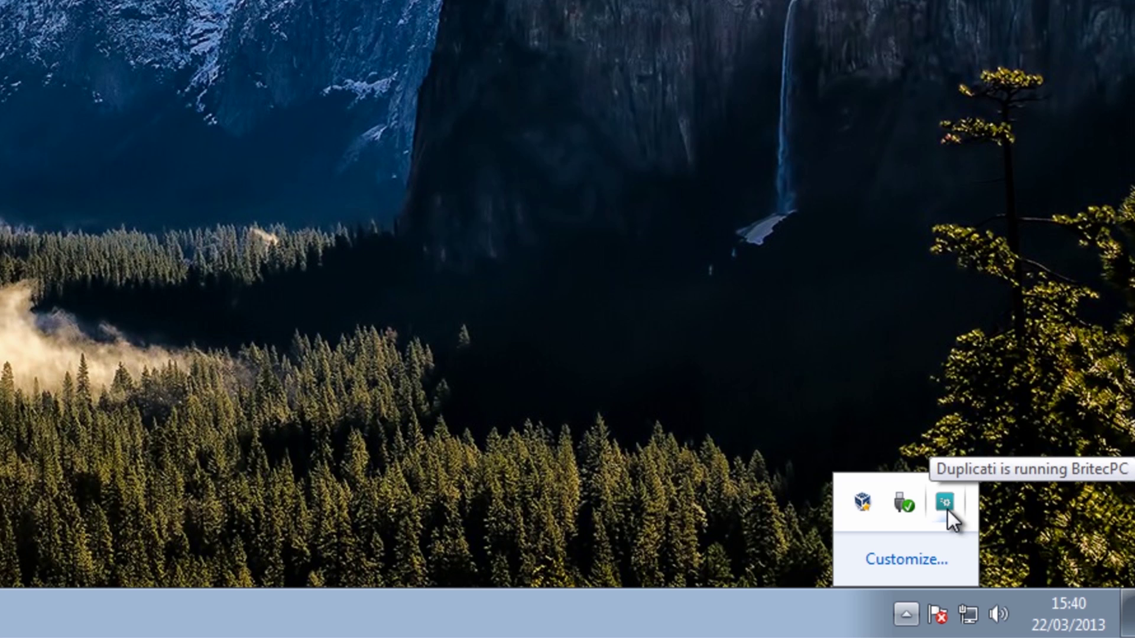
pyautogui.click(944, 504)
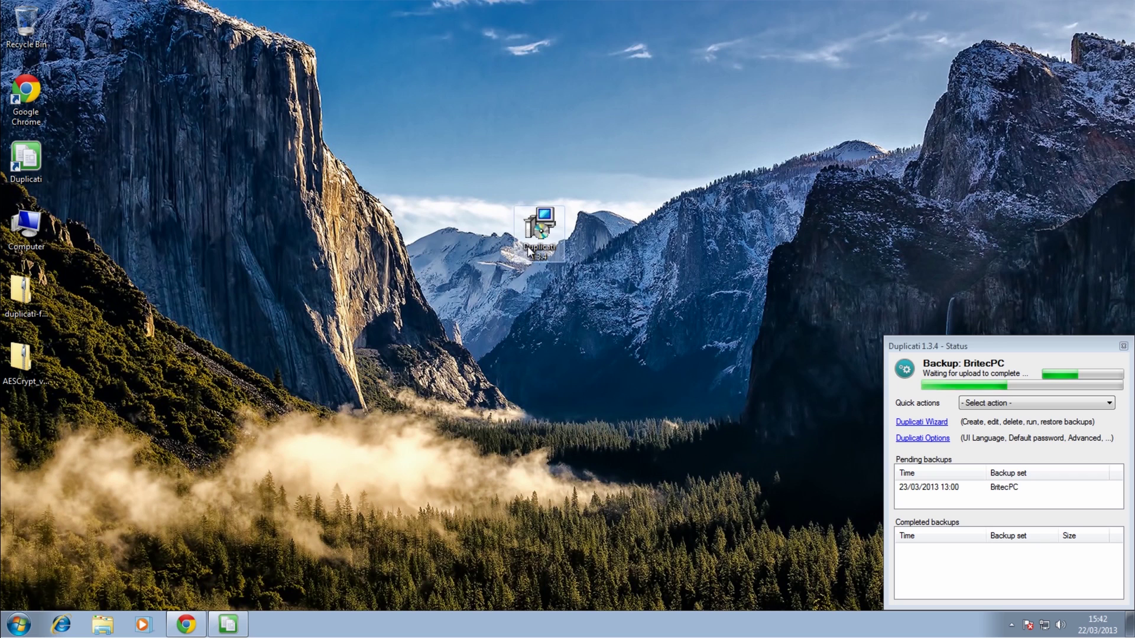
# - Delete the Duplicati installer from the desktop
pyautogui.rightClick(539, 224)
pyautogui.click(599, 430)
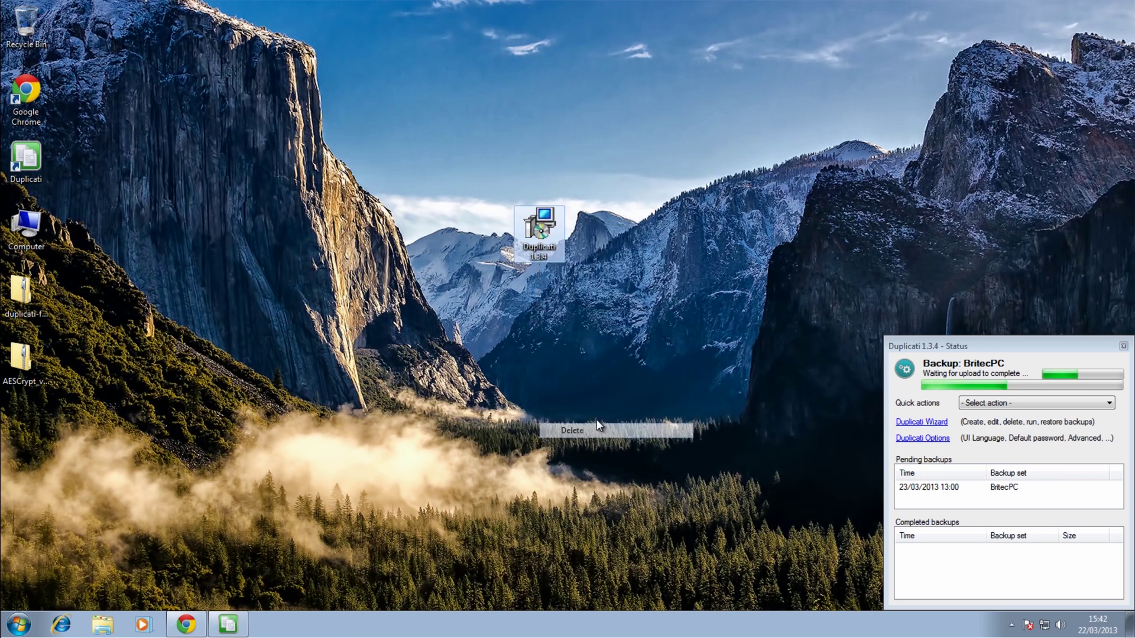
pyautogui.click(596, 378)
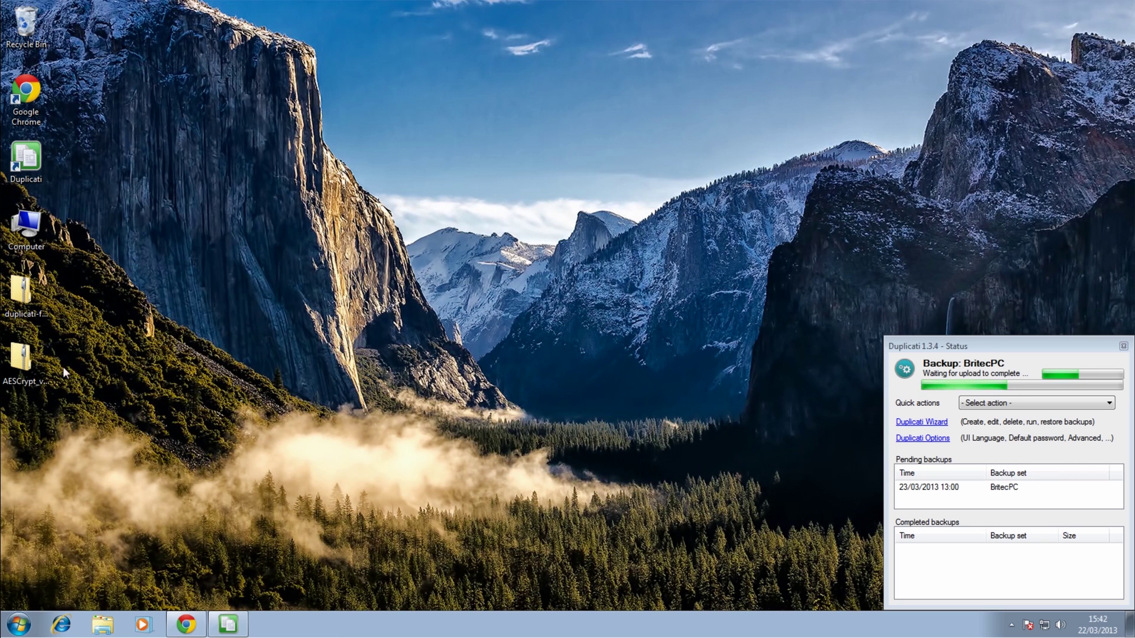
# - Copy AESCrypt_v309_win32 from the zip to the desktop and install AES Crypt with default settings
pyautogui.doubleClick(24, 359)
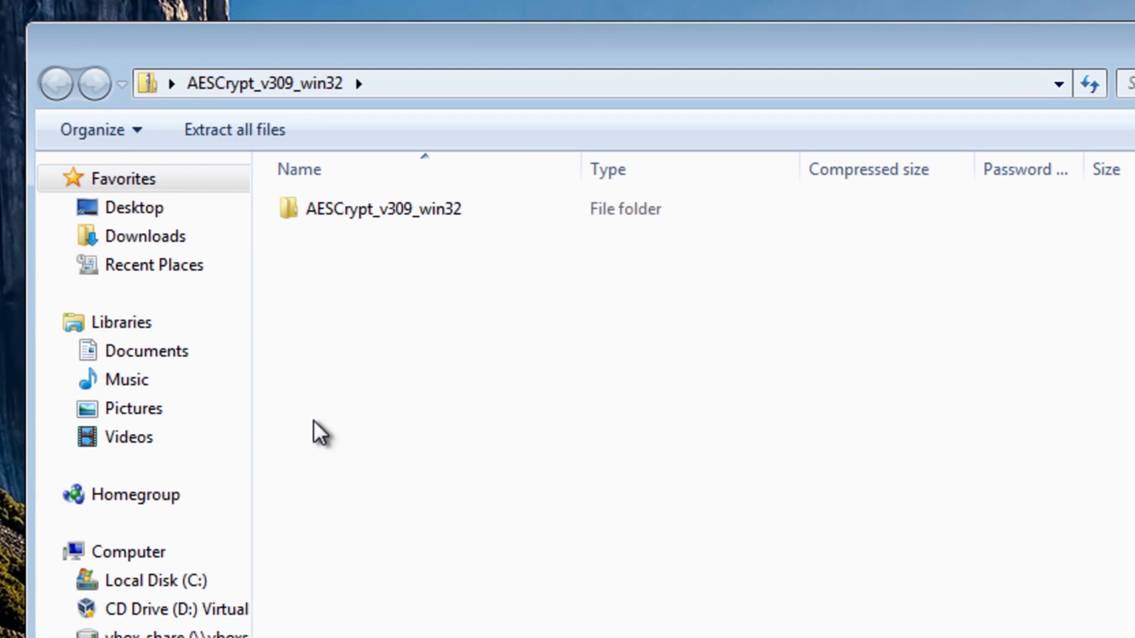
pyautogui.moveTo(356, 213); pyautogui.dragTo(585, 0)
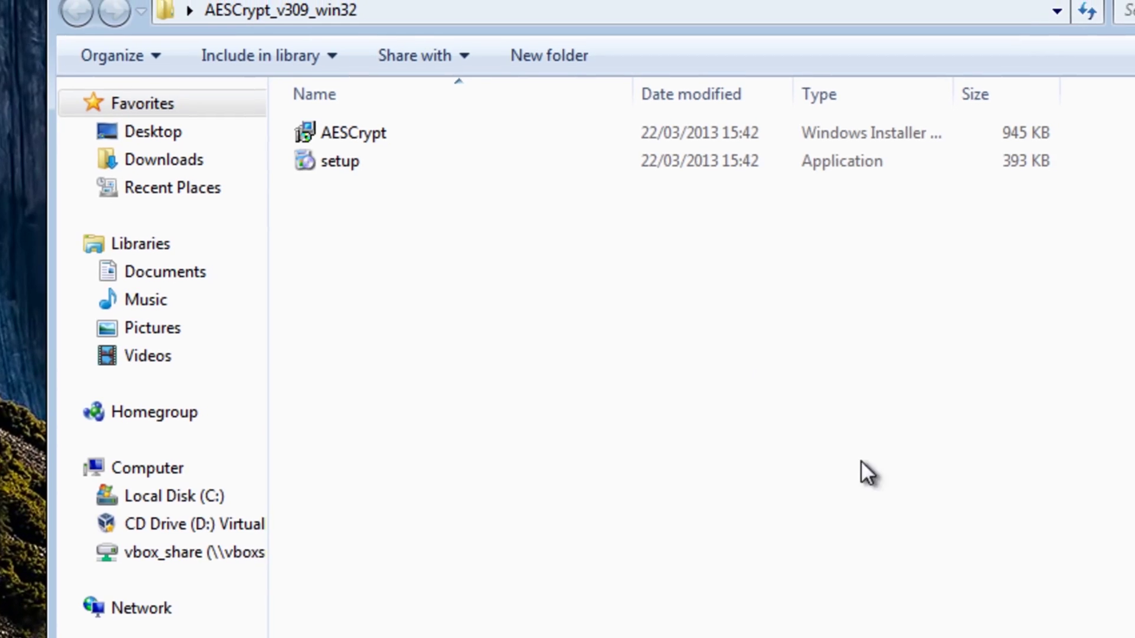
pyautogui.doubleClick(325, 204)
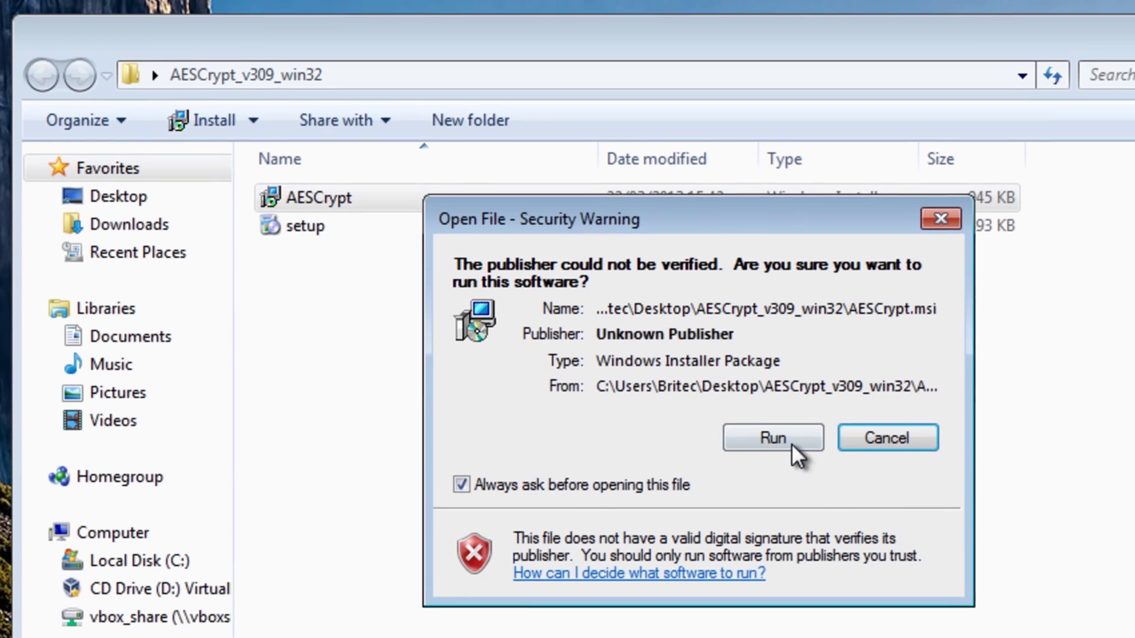
pyautogui.click(721, 447)
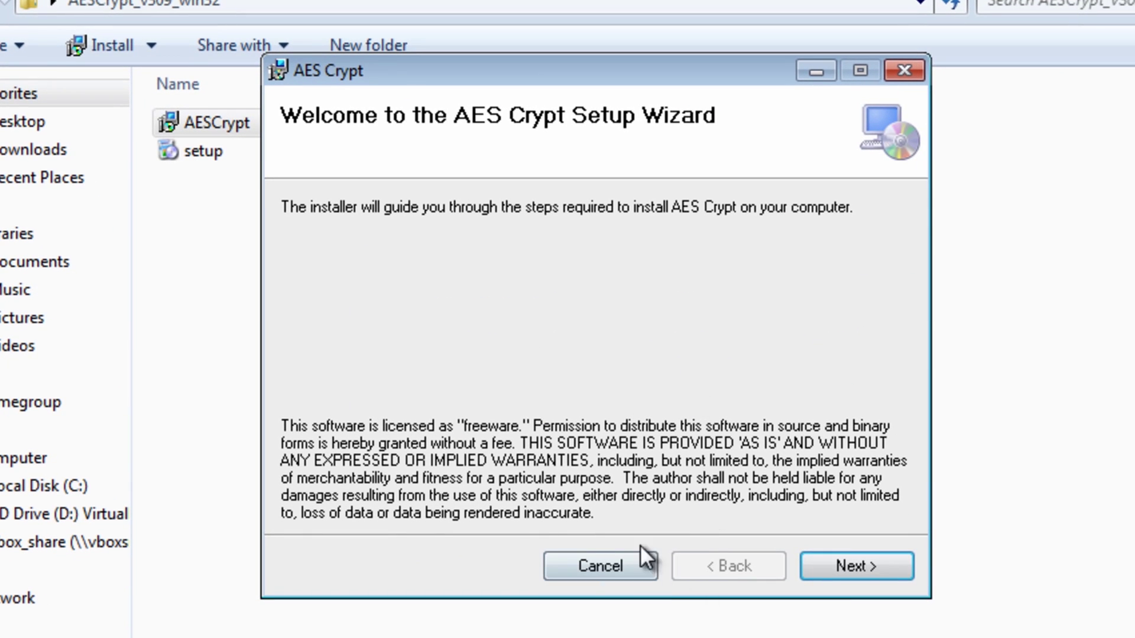
pyautogui.click(857, 562)
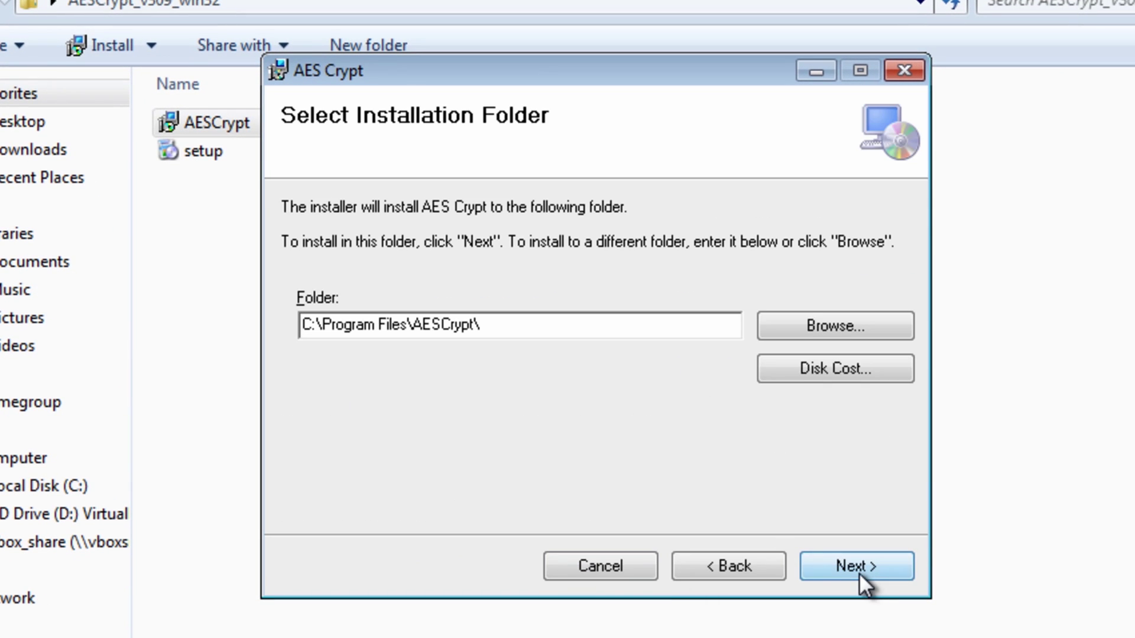
pyautogui.click(860, 572)
pyautogui.click(860, 573)
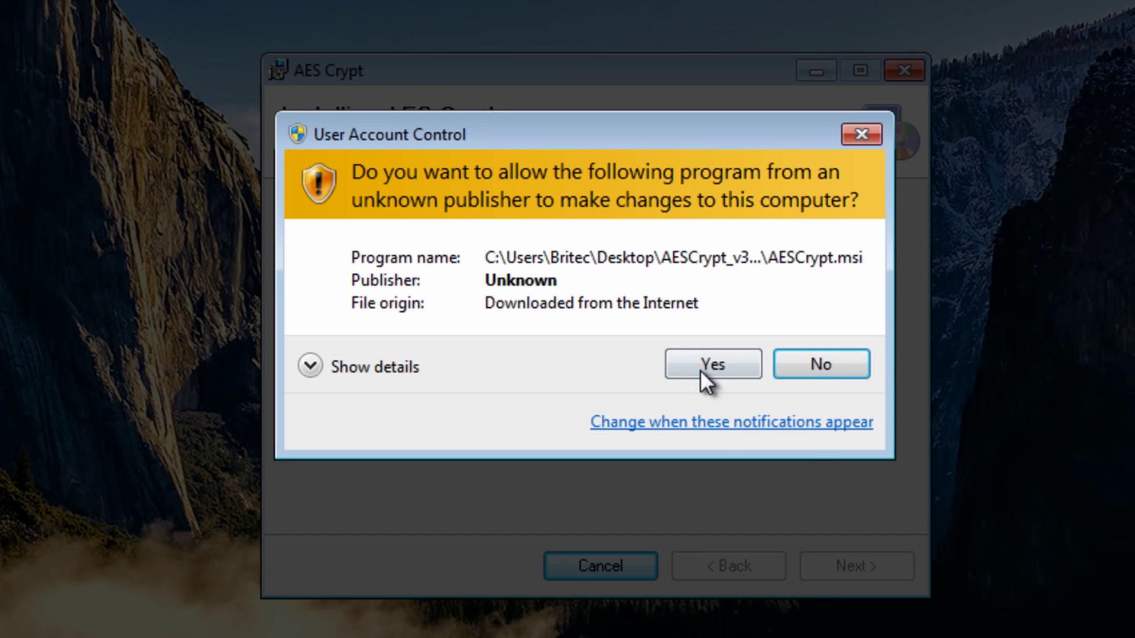
pyautogui.click(700, 368)
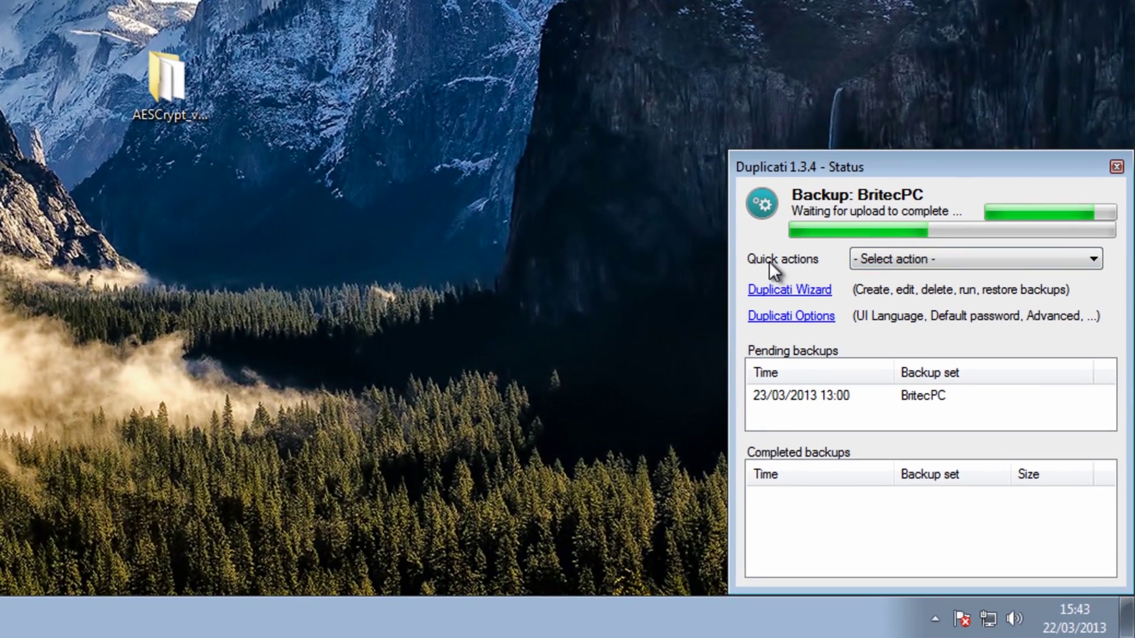
pyautogui.click(1083, 258)
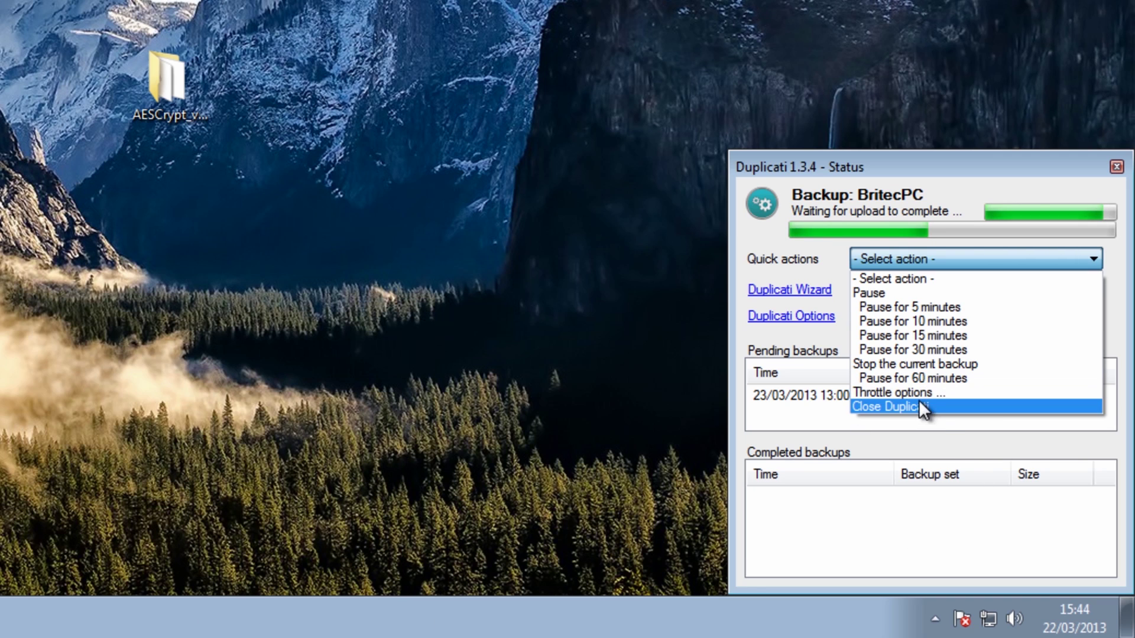
pyautogui.click(811, 275)
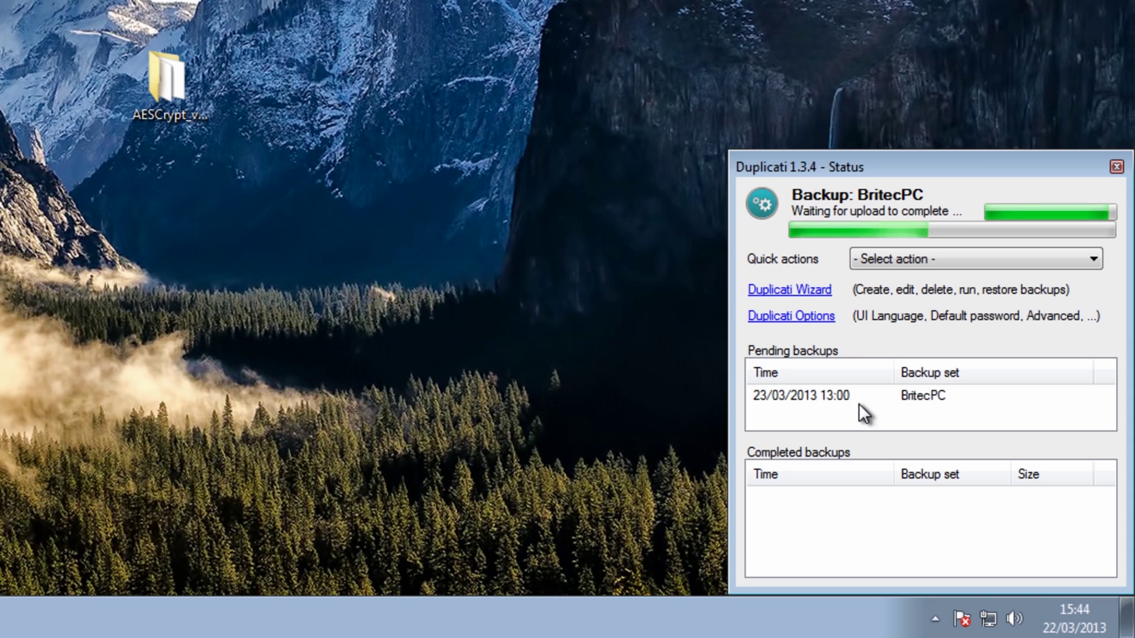
pyautogui.click(781, 393)
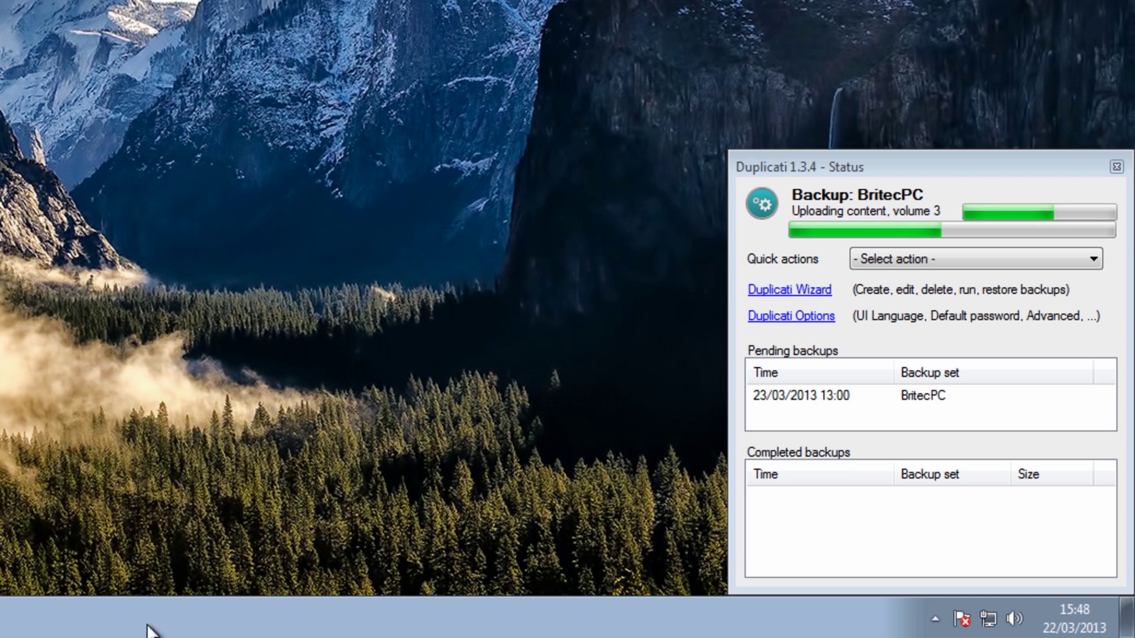
pyautogui.rightClick(146, 612)
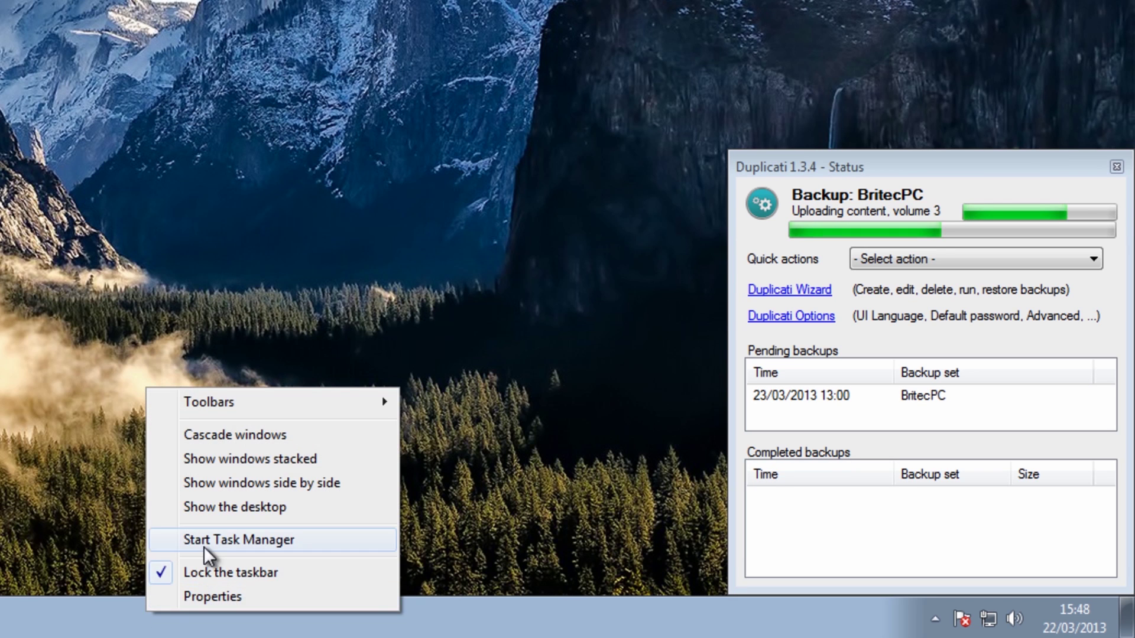
pyautogui.click(171, 539)
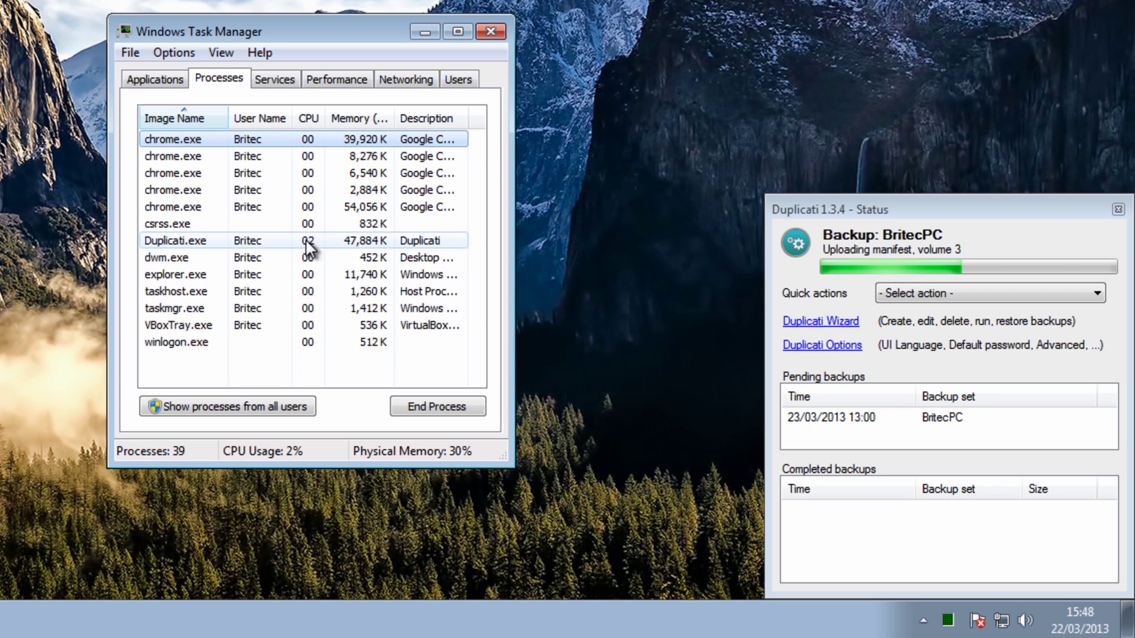
pyautogui.click(326, 81)
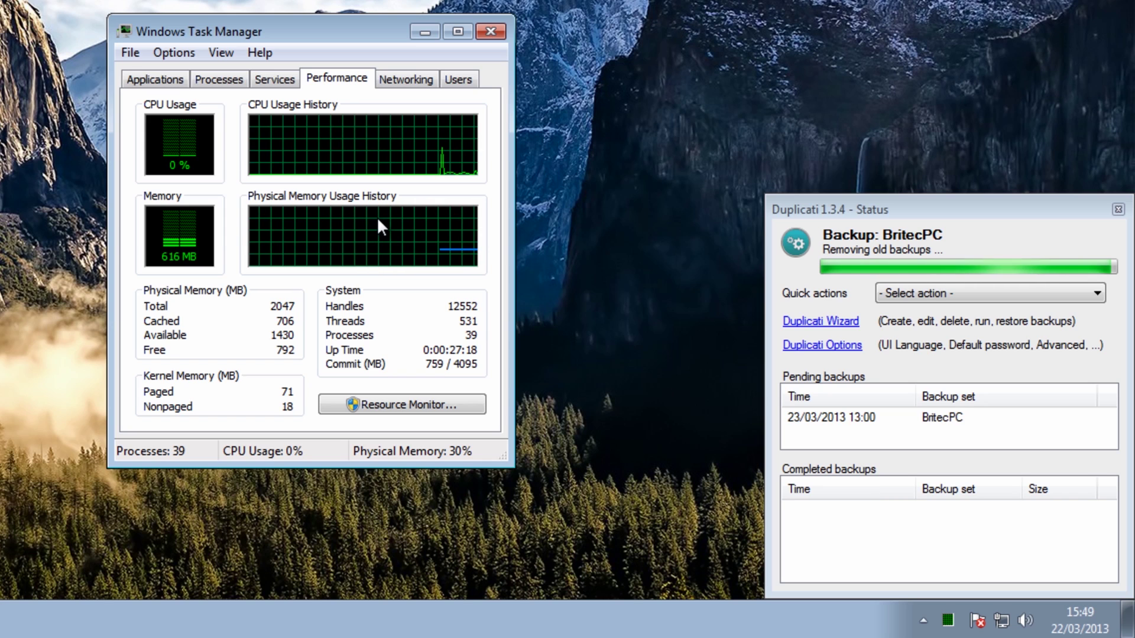
pyautogui.click(491, 32)
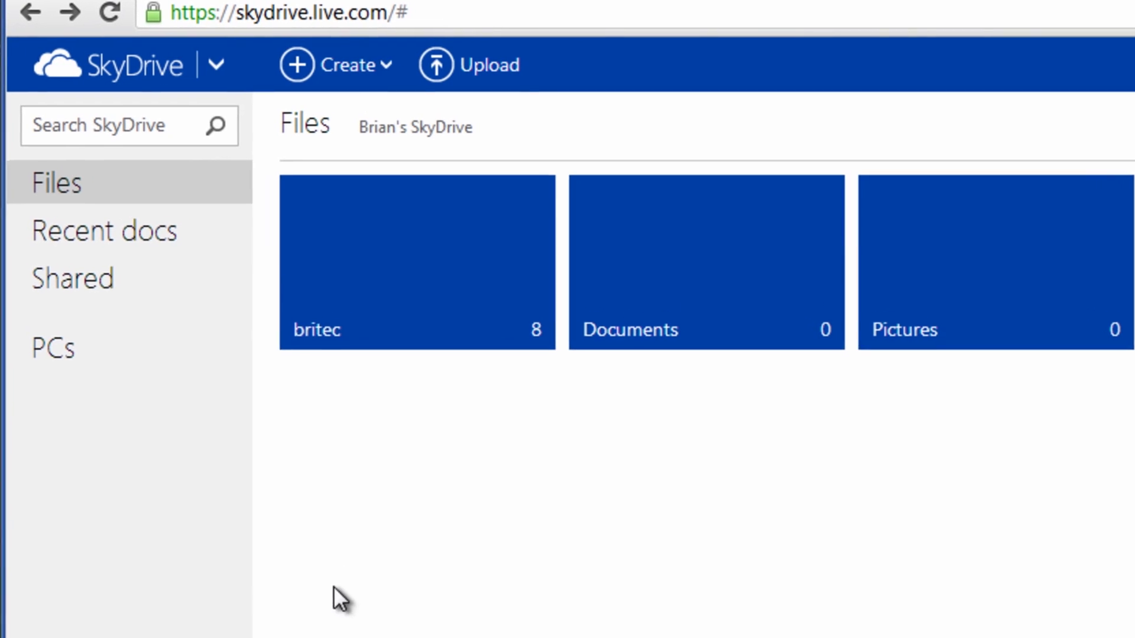
# - Open the britec folder in SkyDrive and create a new desktop folder called backup
pyautogui.click(384, 288)
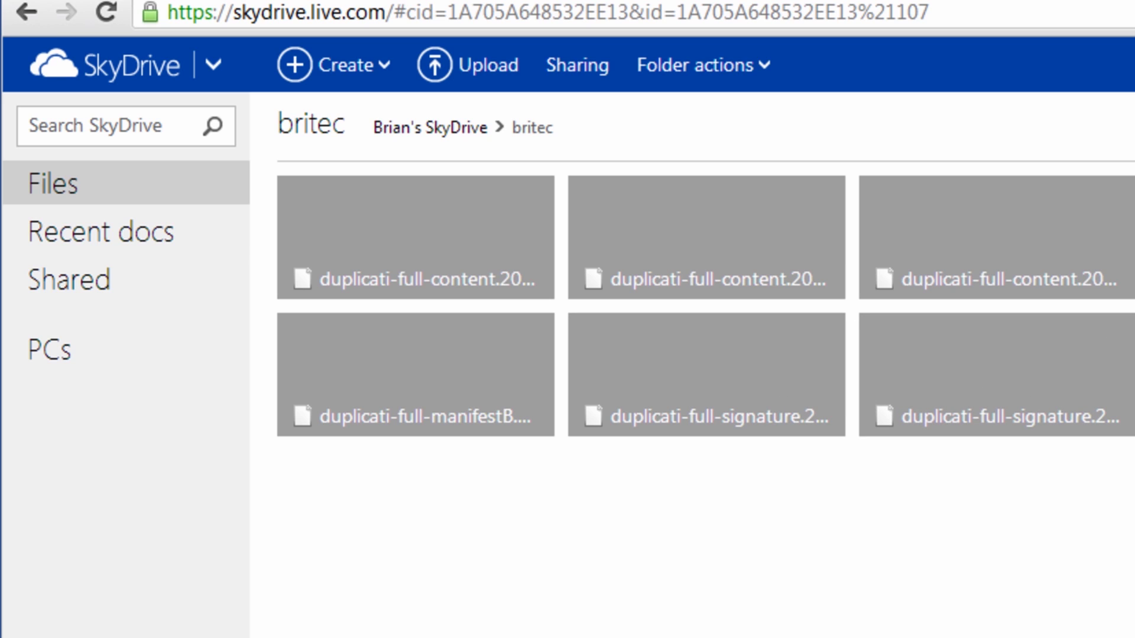
pyautogui.rightClick(911, 207)
pyautogui.moveTo(992, 435)
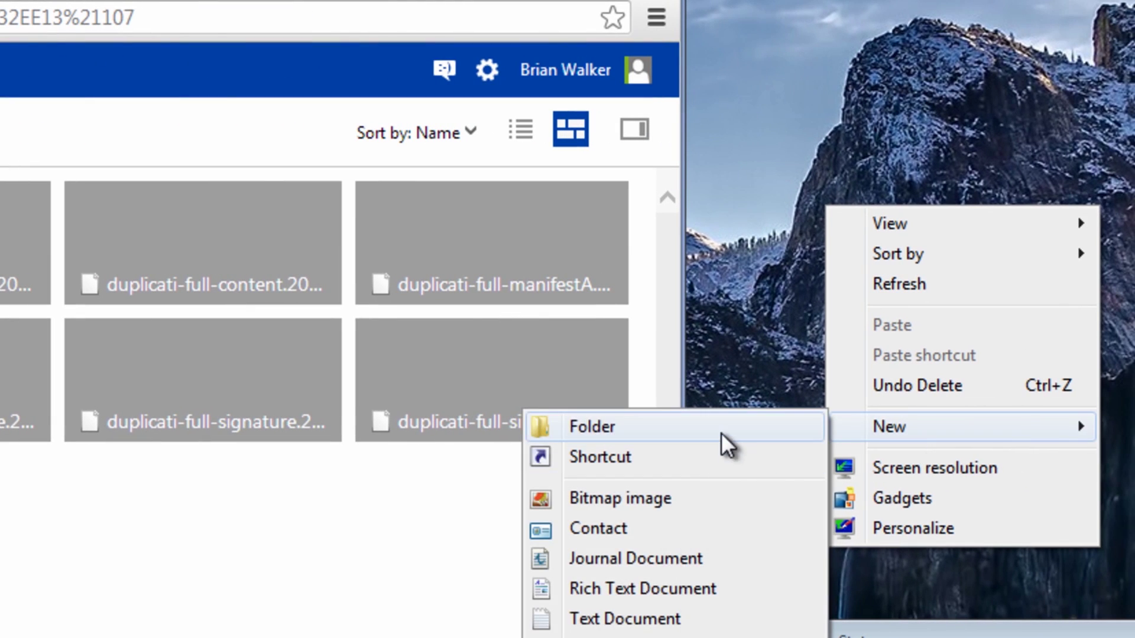
pyautogui.click(723, 434)
pyautogui.write('backup')
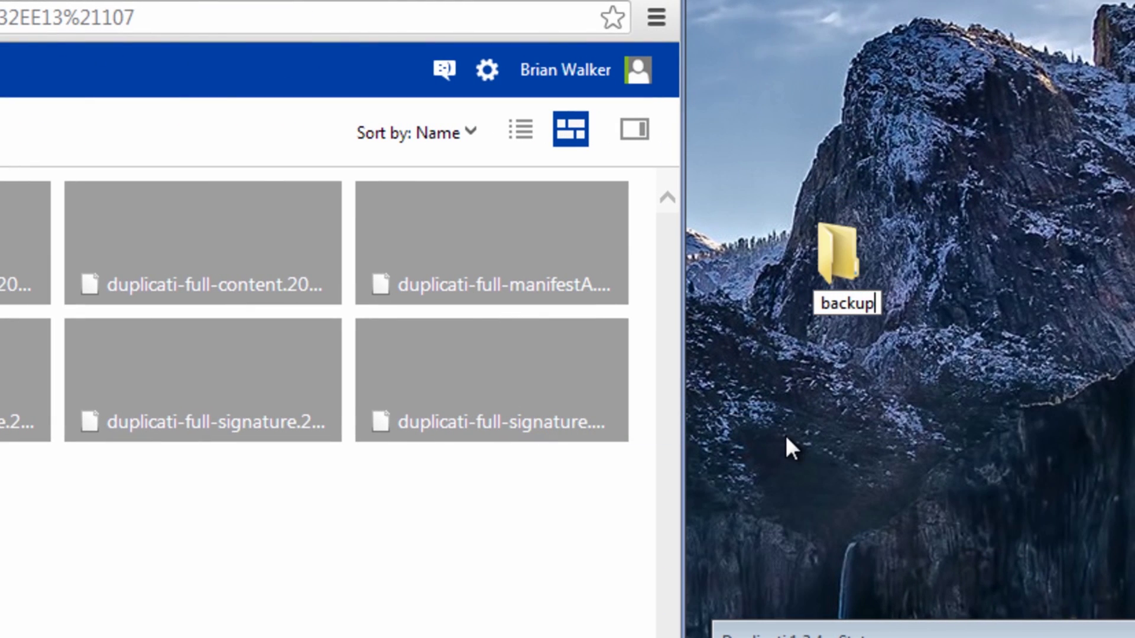
pyautogui.press('Return')
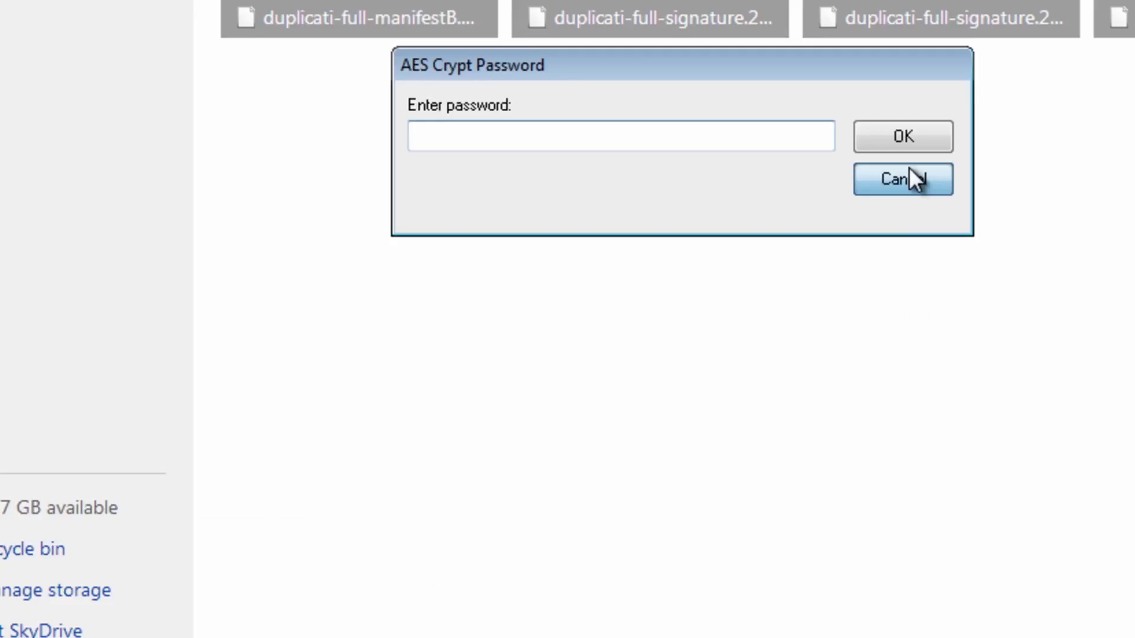
# - Cancel the AES Crypt password prompt and open the Downloads folder from the Start menu
pyautogui.click(165, 583)
pyautogui.click(380, 613)
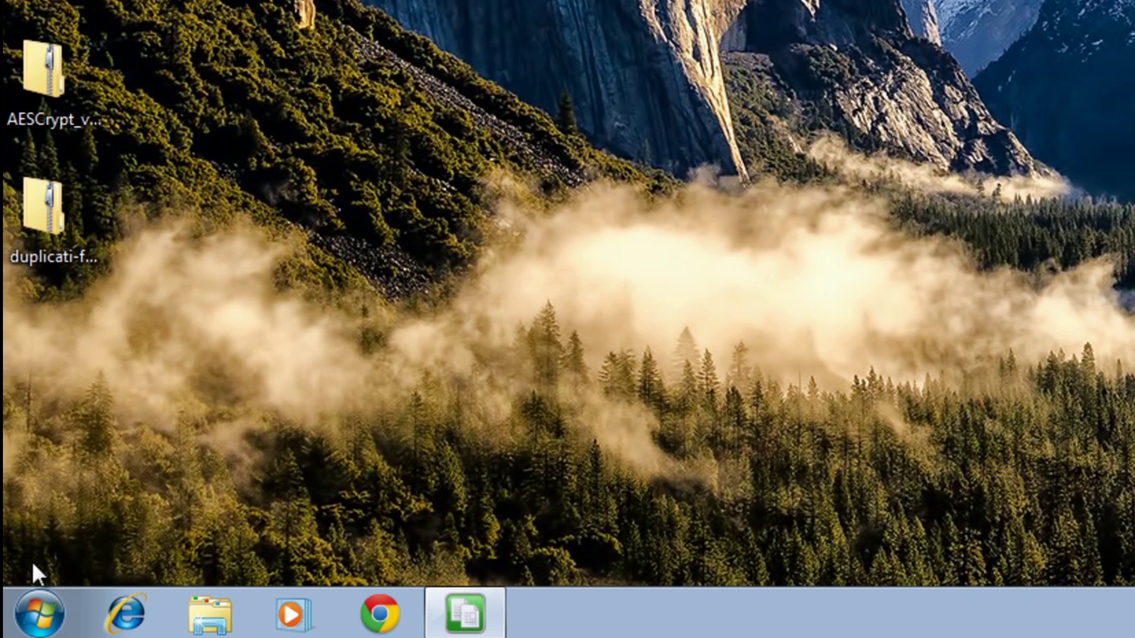
pyautogui.click(38, 613)
pyautogui.click(435, 46)
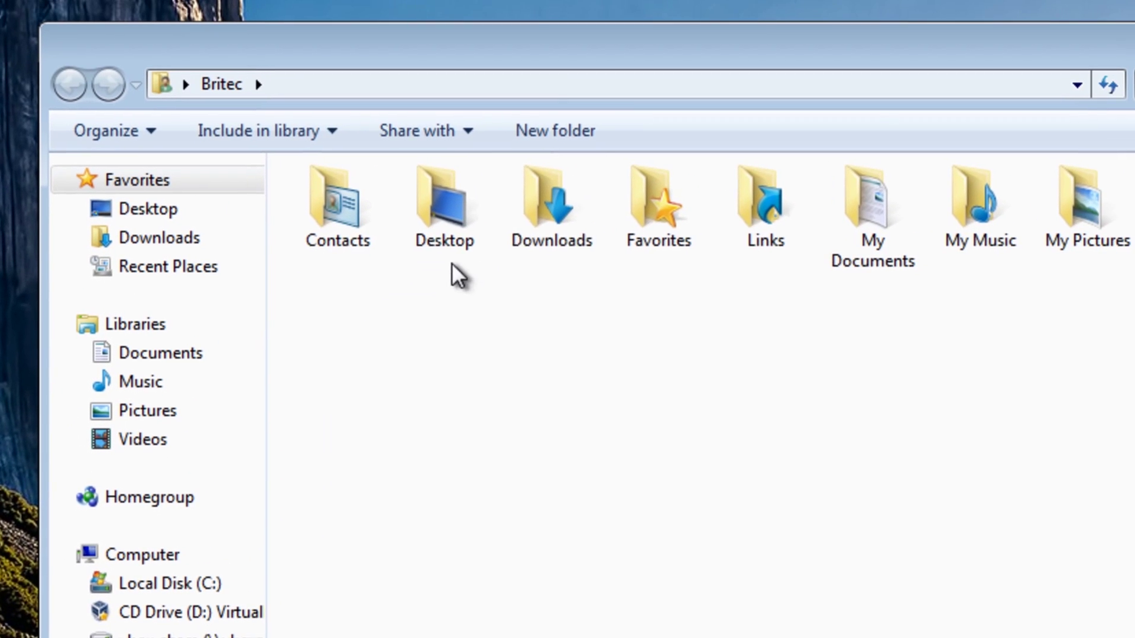
pyautogui.doubleClick(578, 222)
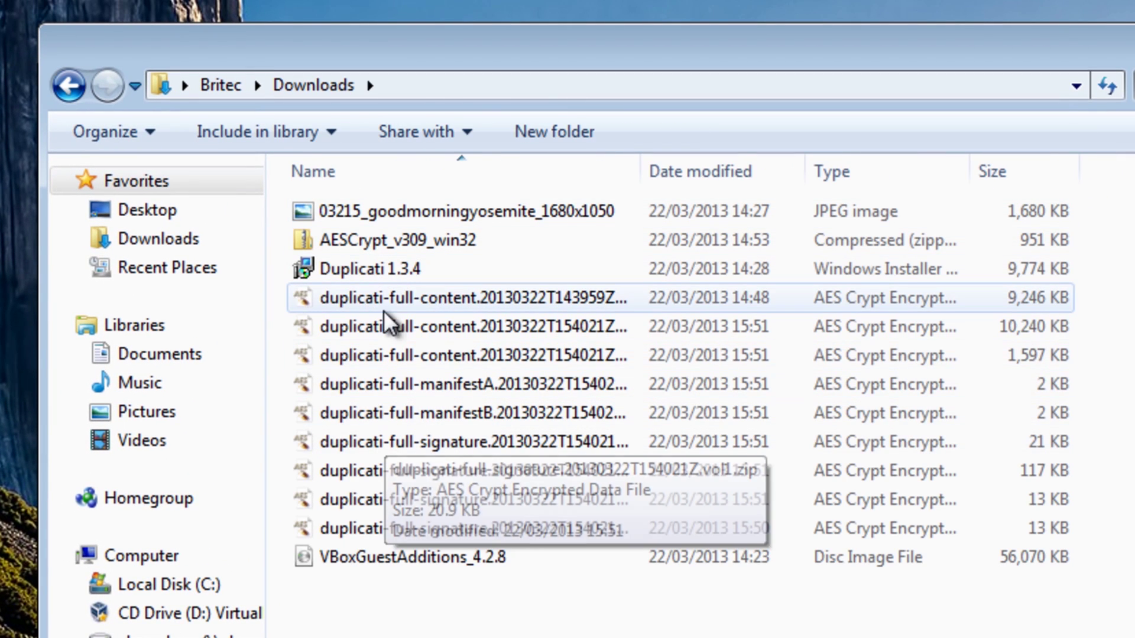
# - Move the nine duplicati files into the desktop backup folder, open it, and widen the Name column
pyautogui.click(391, 291)
pyautogui.keyDown('shift'); pyautogui.click(417, 529); pyautogui.keyUp('shift')
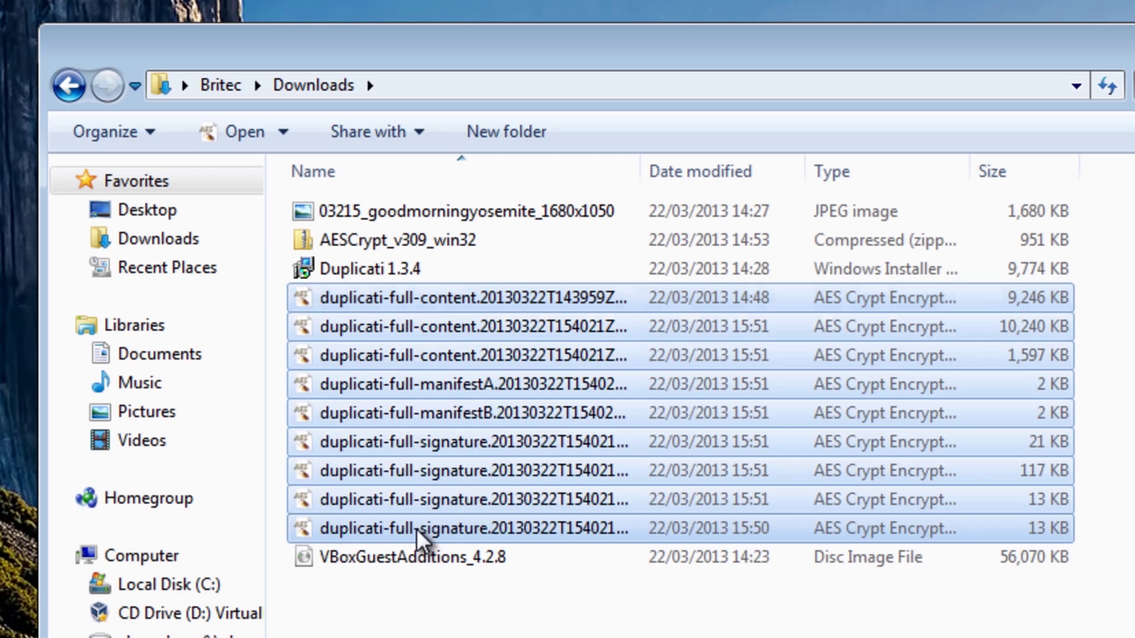
pyautogui.moveTo(366, 354); pyautogui.dragTo(1059, 107)
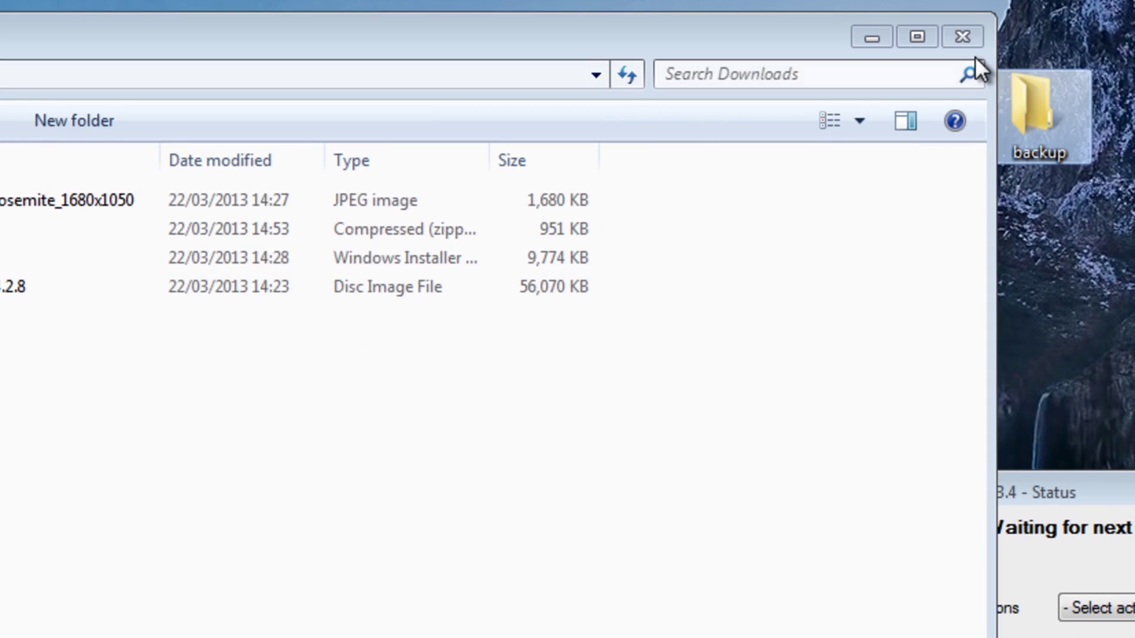
pyautogui.click(964, 37)
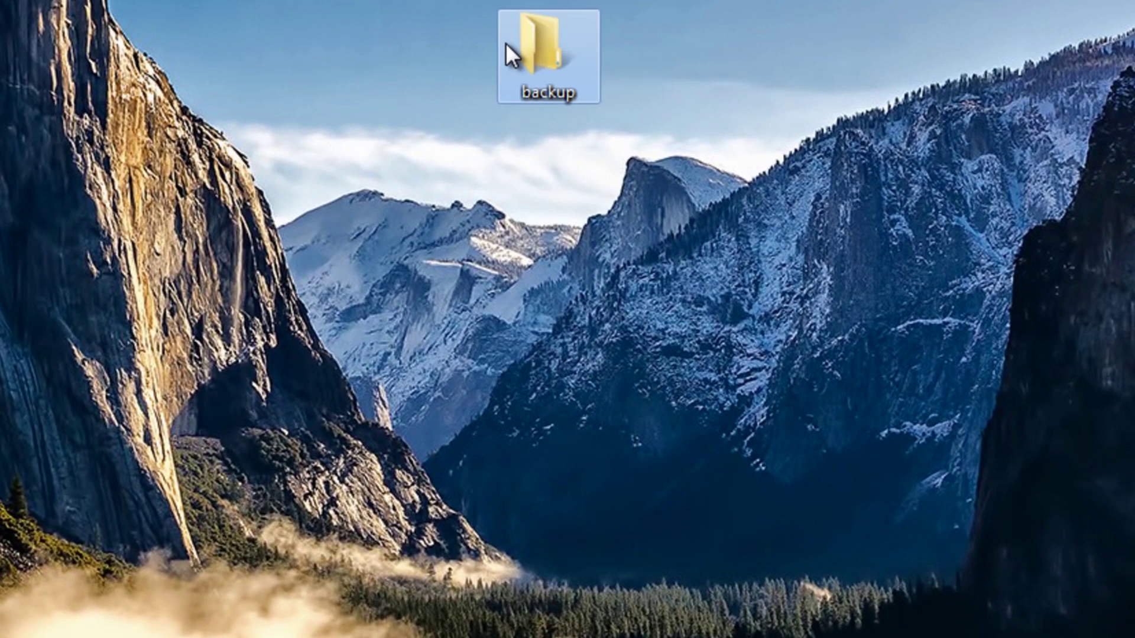
pyautogui.doubleClick(507, 48)
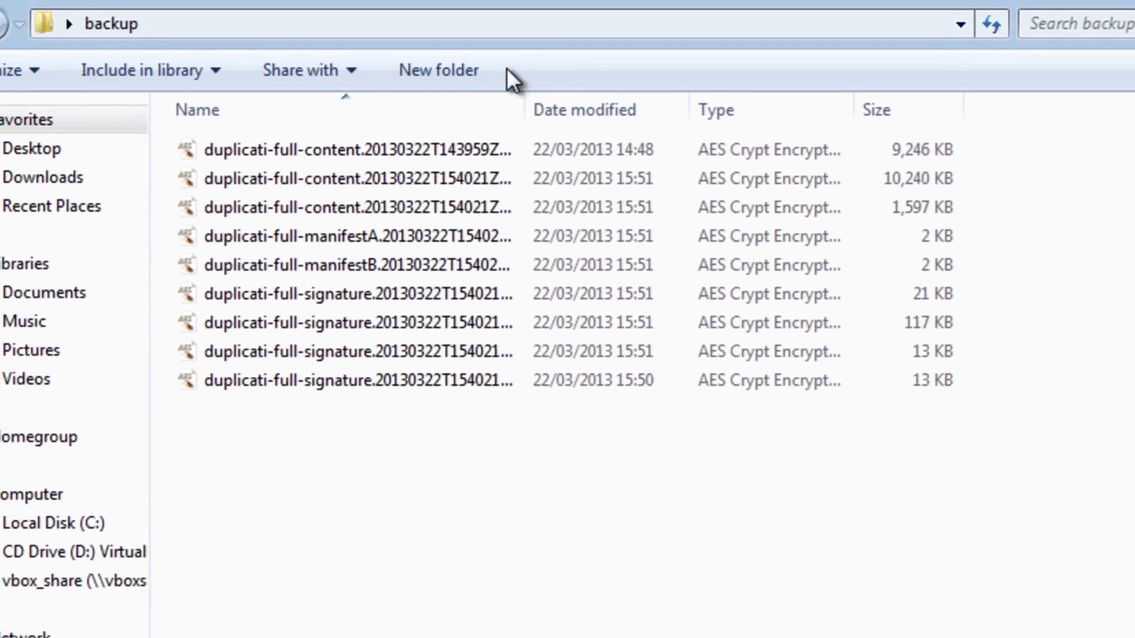
pyautogui.moveTo(621, 152); pyautogui.dragTo(798, 164)
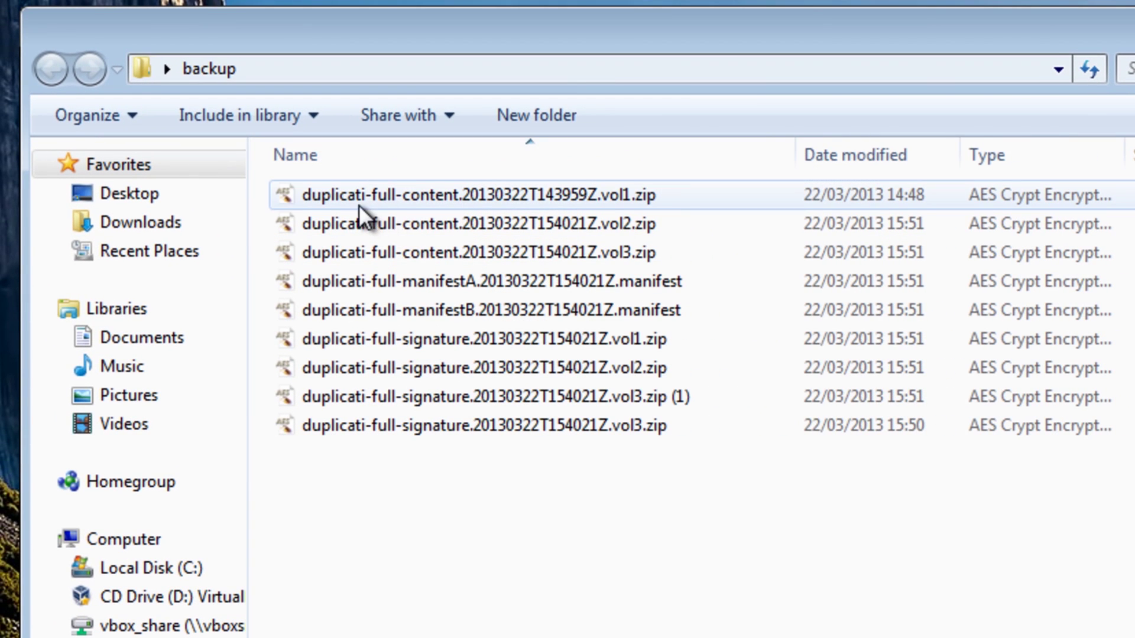
pyautogui.click(331, 201)
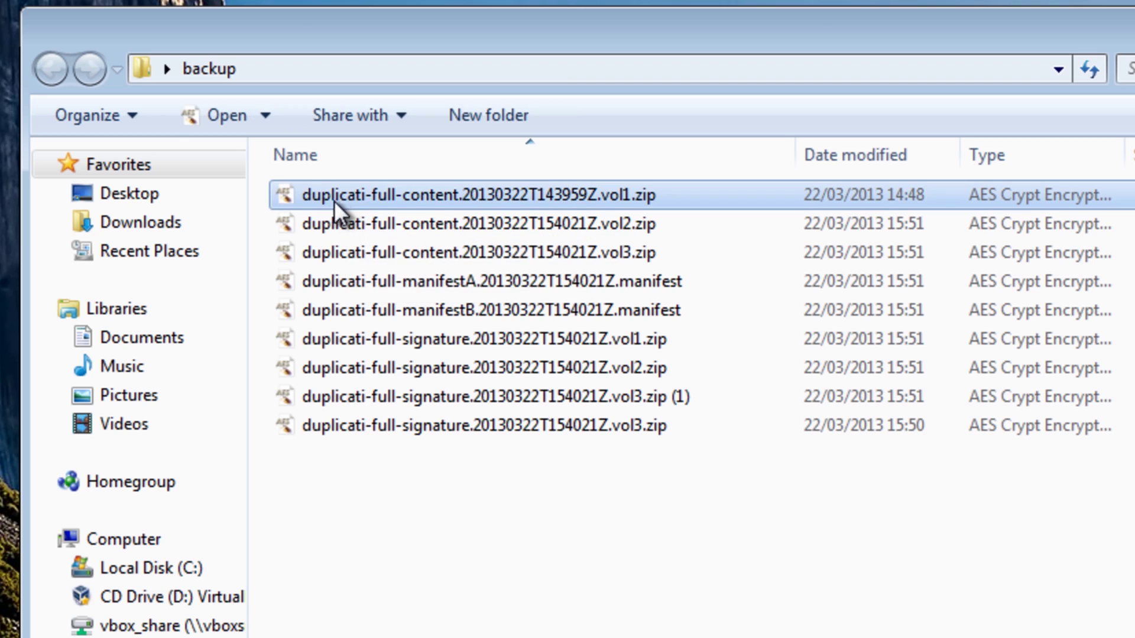
# - Decrypt the vol1 and vol2 content files with AES Crypt
pyautogui.rightClick(366, 198)
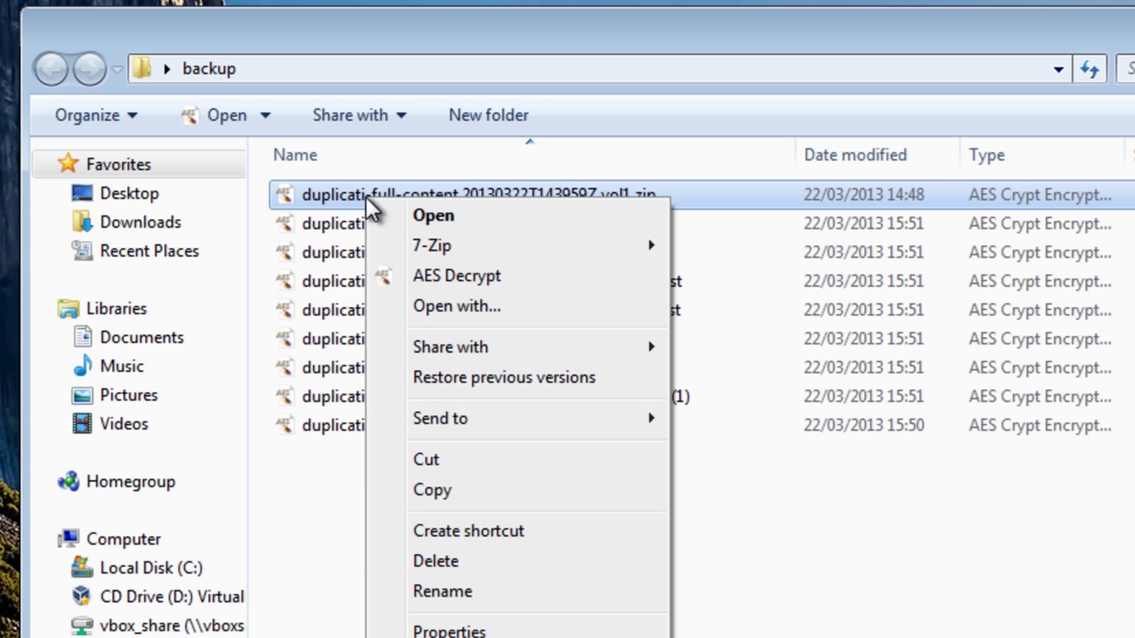
pyautogui.click(426, 279)
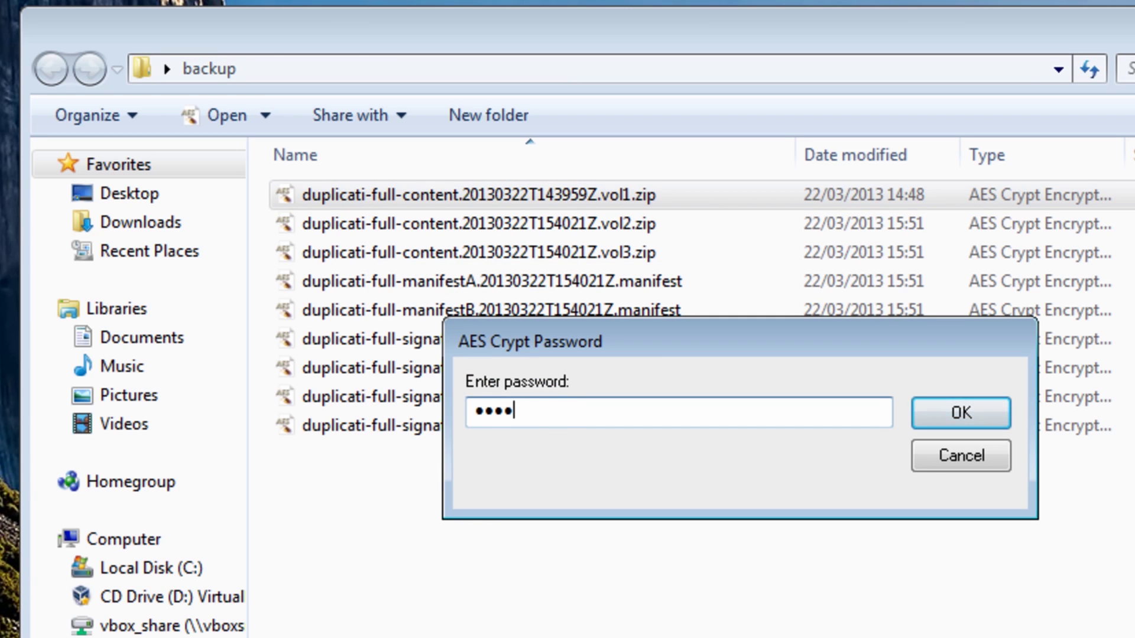
pyautogui.click(956, 421)
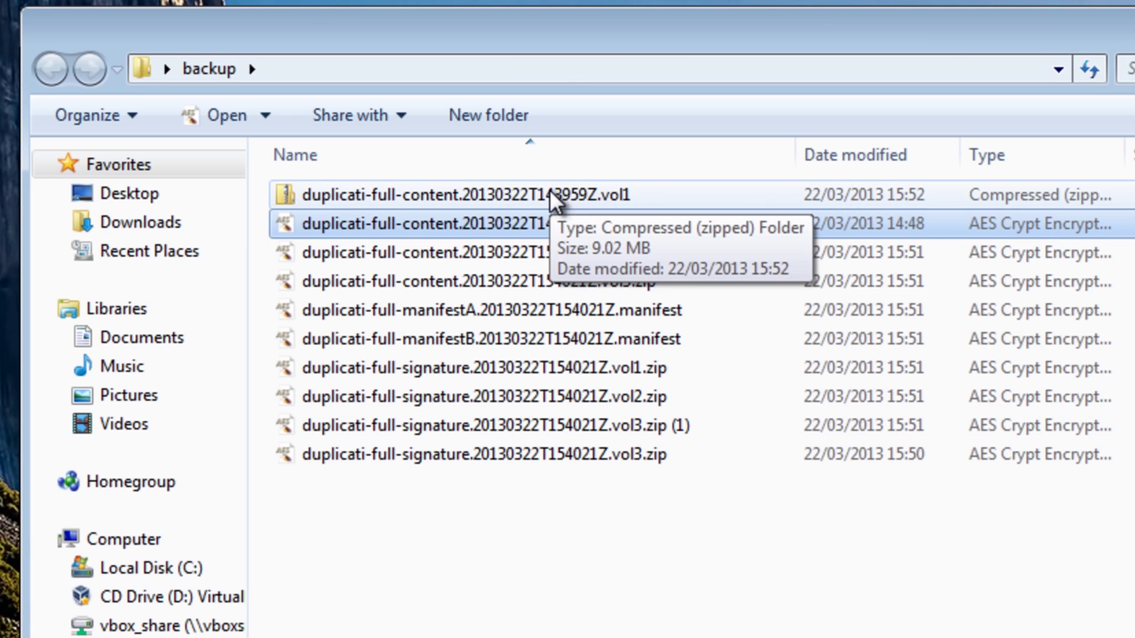
pyautogui.click(547, 251)
pyautogui.rightClick(545, 246)
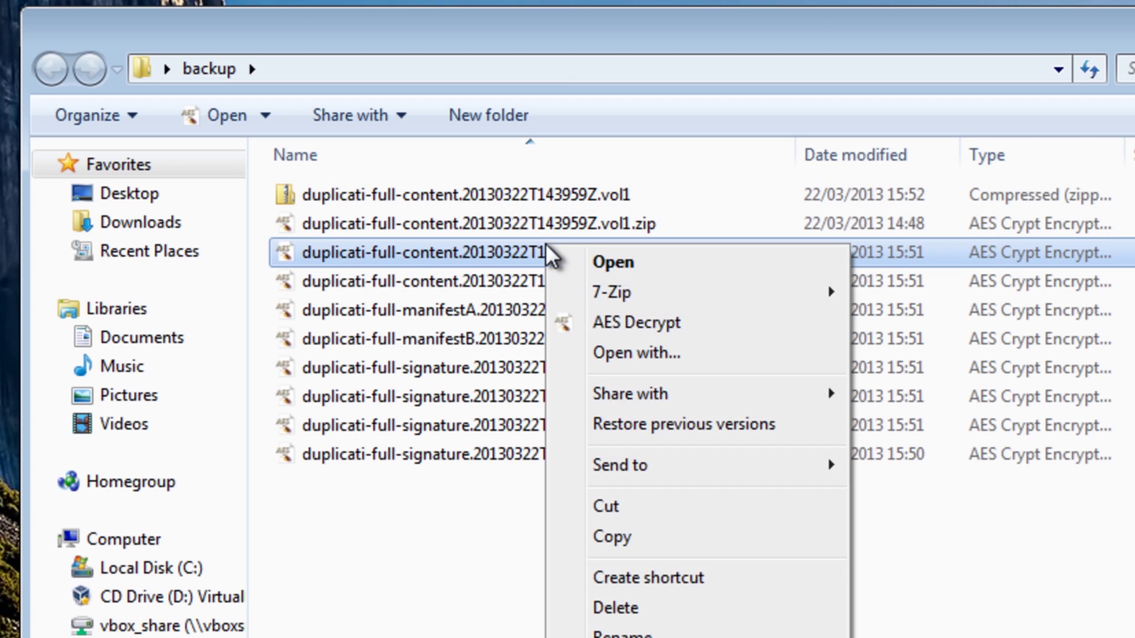
pyautogui.moveTo(792, 293)
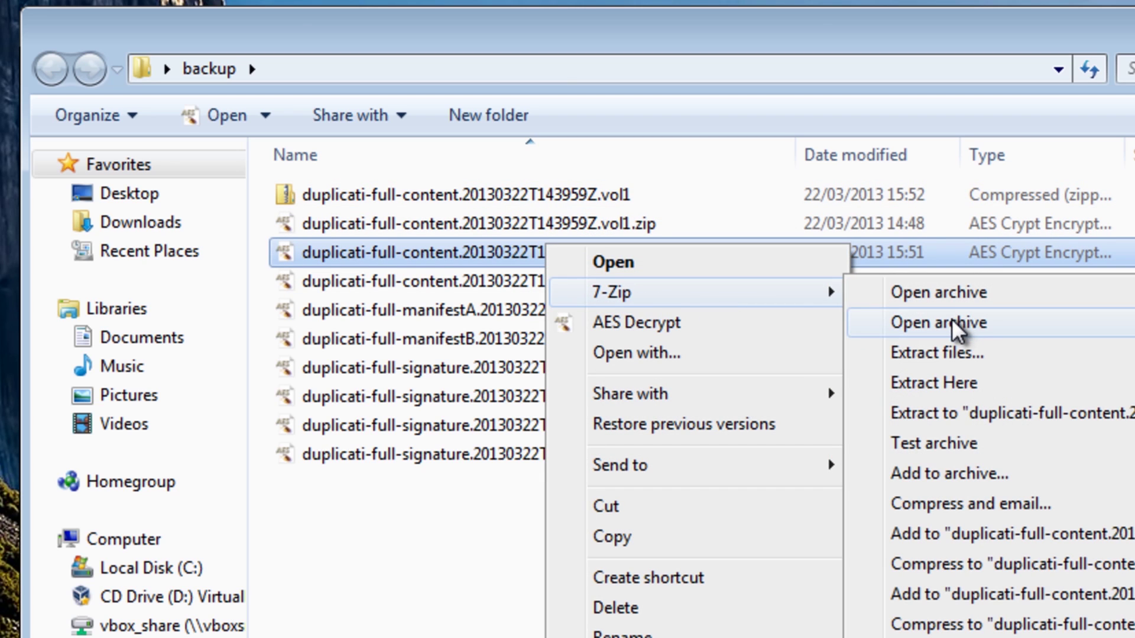
pyautogui.click(703, 324)
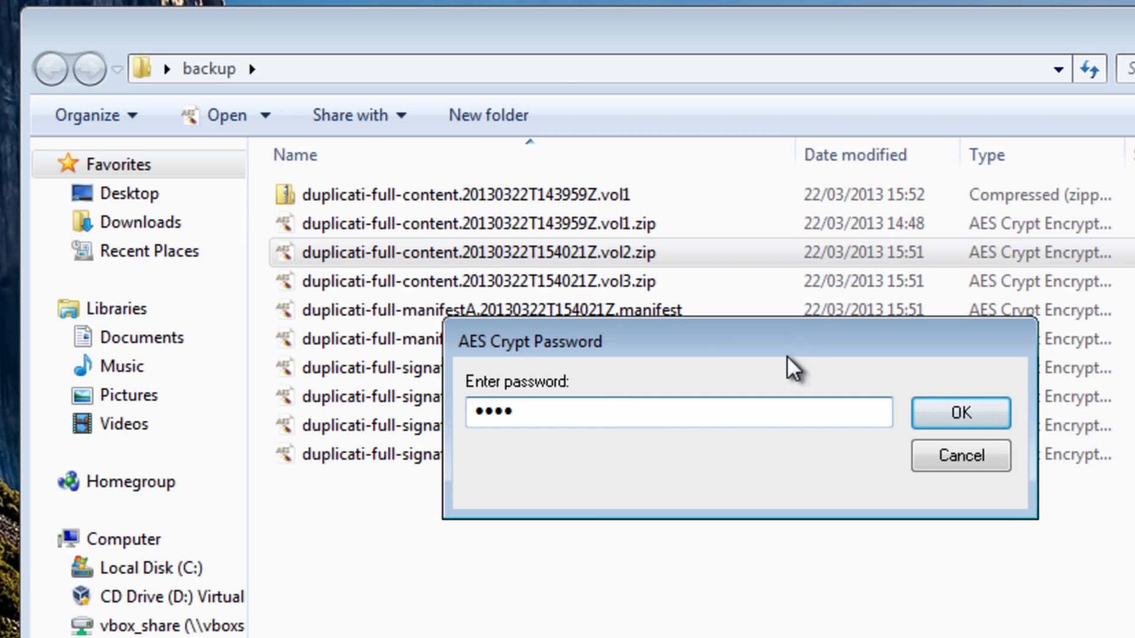
pyautogui.click(993, 416)
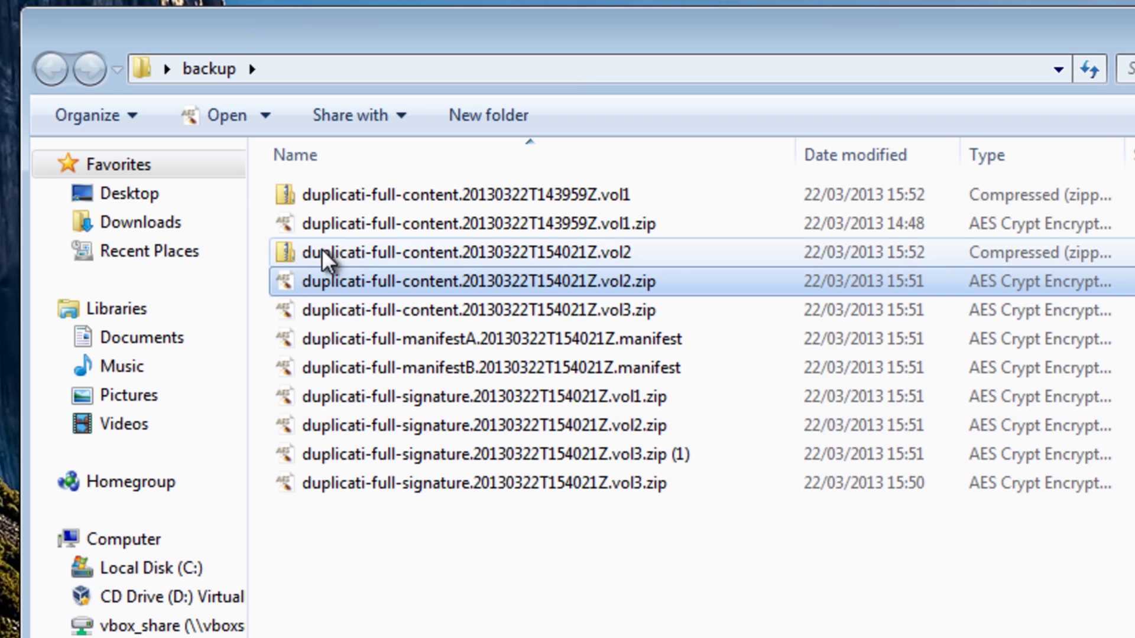
# - Decrypt the vol3 content file with its password, then open the decrypted vol2 archive
pyautogui.click(434, 311)
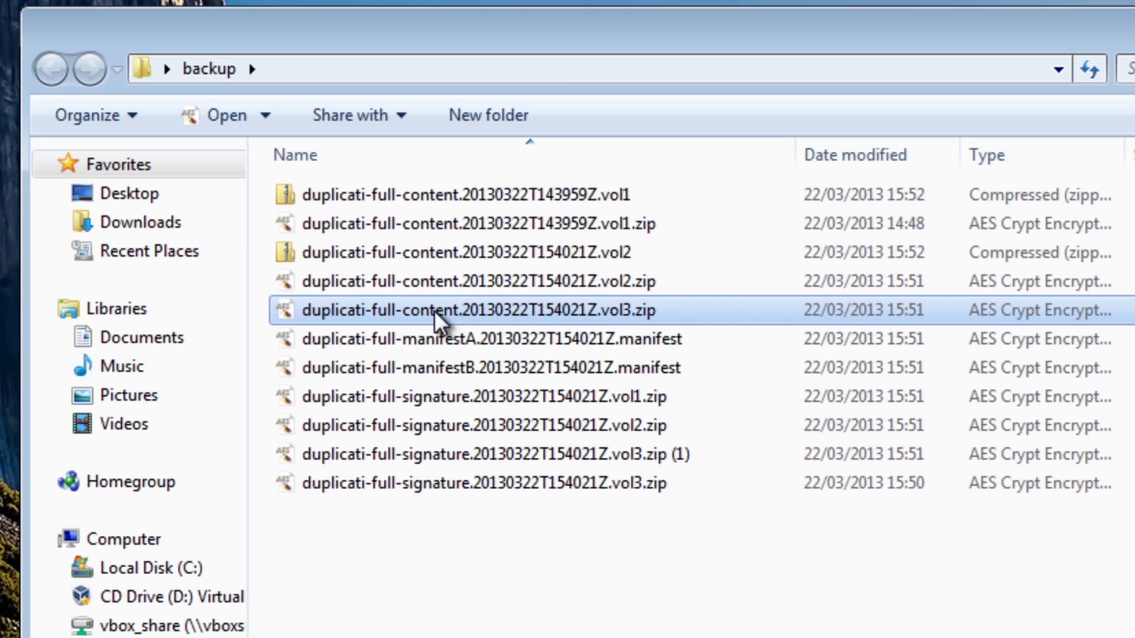
pyautogui.rightClick(434, 311)
pyautogui.click(548, 391)
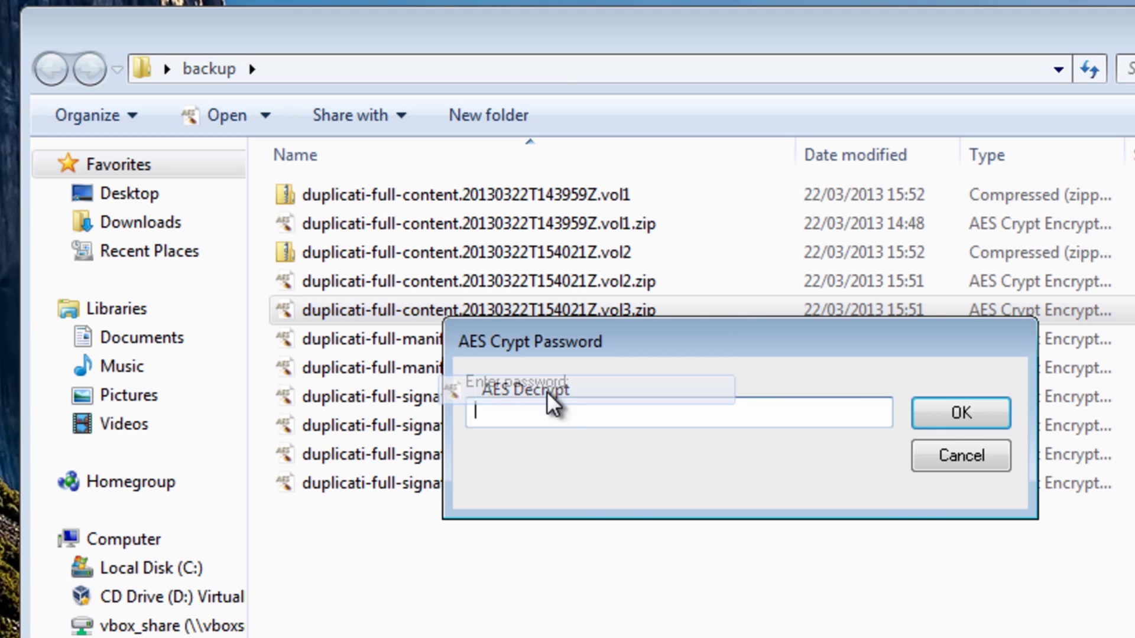
pyautogui.write('test')
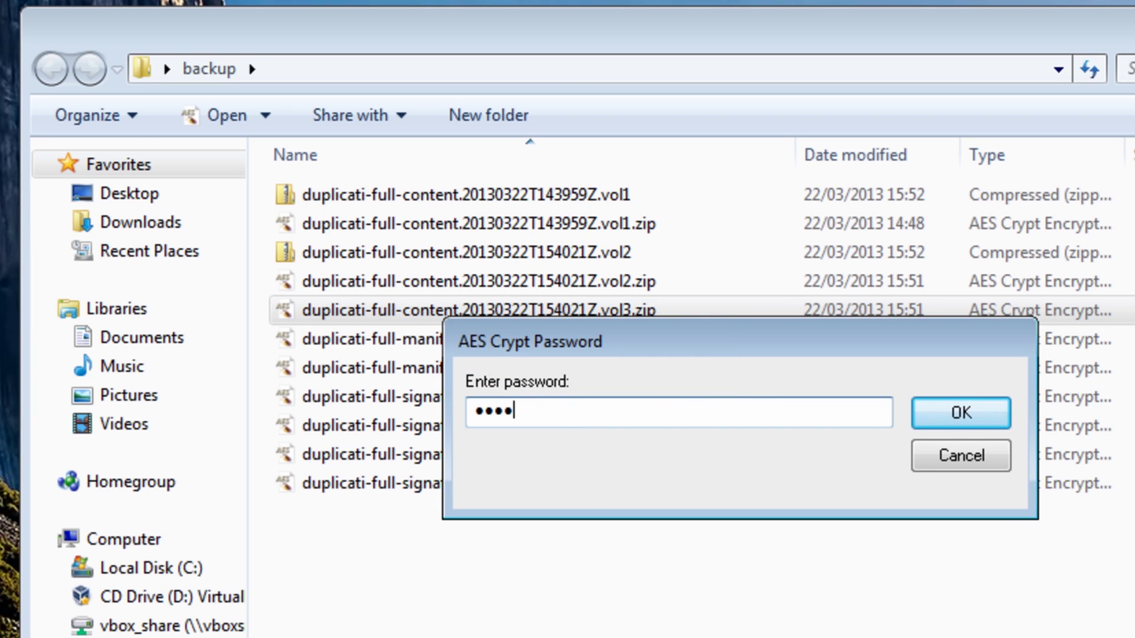
pyautogui.click(969, 423)
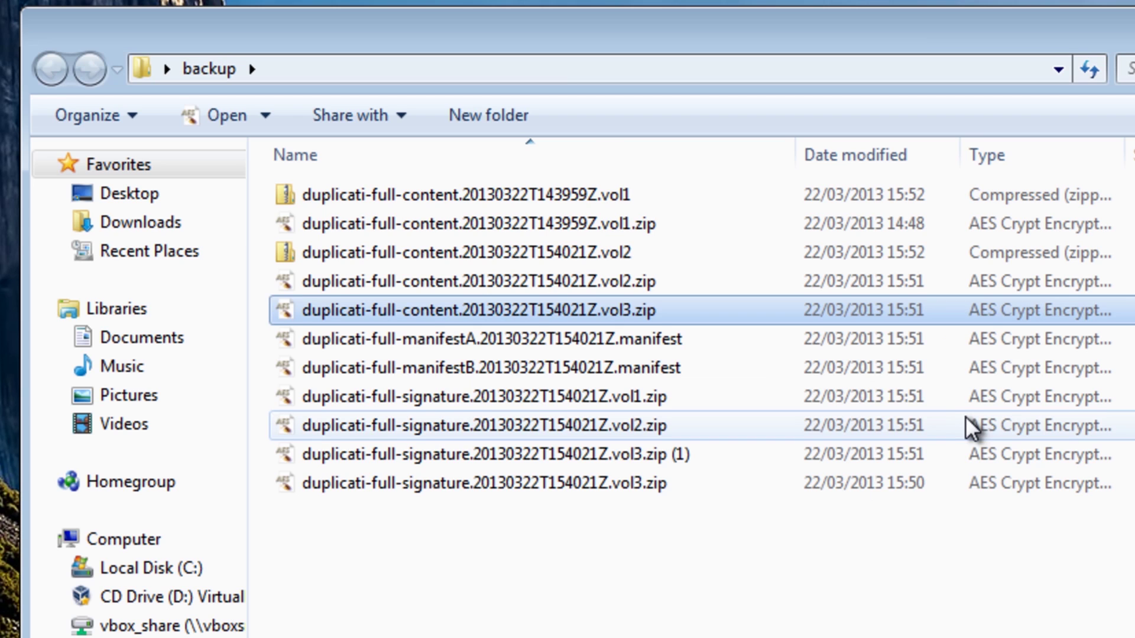
pyautogui.doubleClick(328, 251)
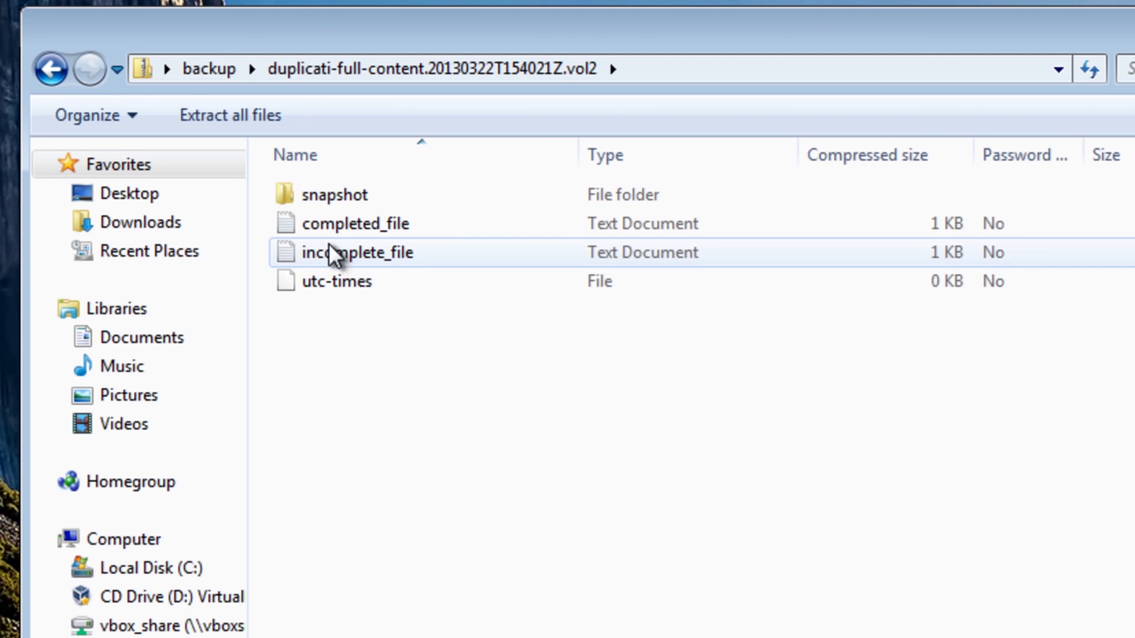
# - Browse snapshot > 1 > family pic, then go back to snapshot and open folder 3
pyautogui.doubleClick(321, 188)
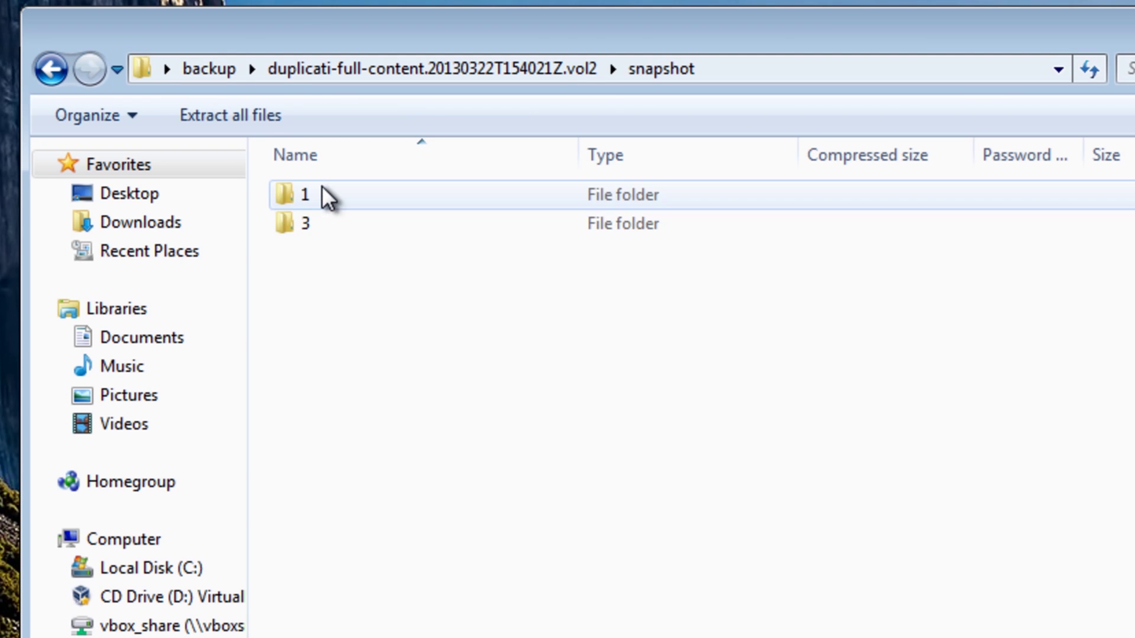
pyautogui.doubleClick(294, 200)
pyautogui.doubleClick(295, 200)
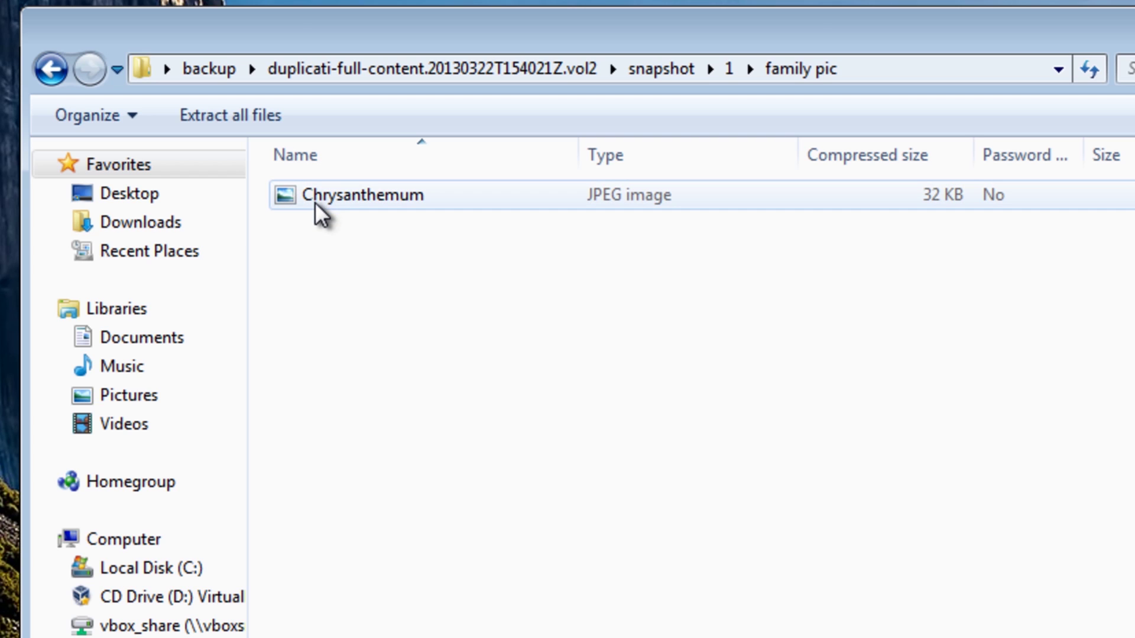
pyautogui.click(54, 68)
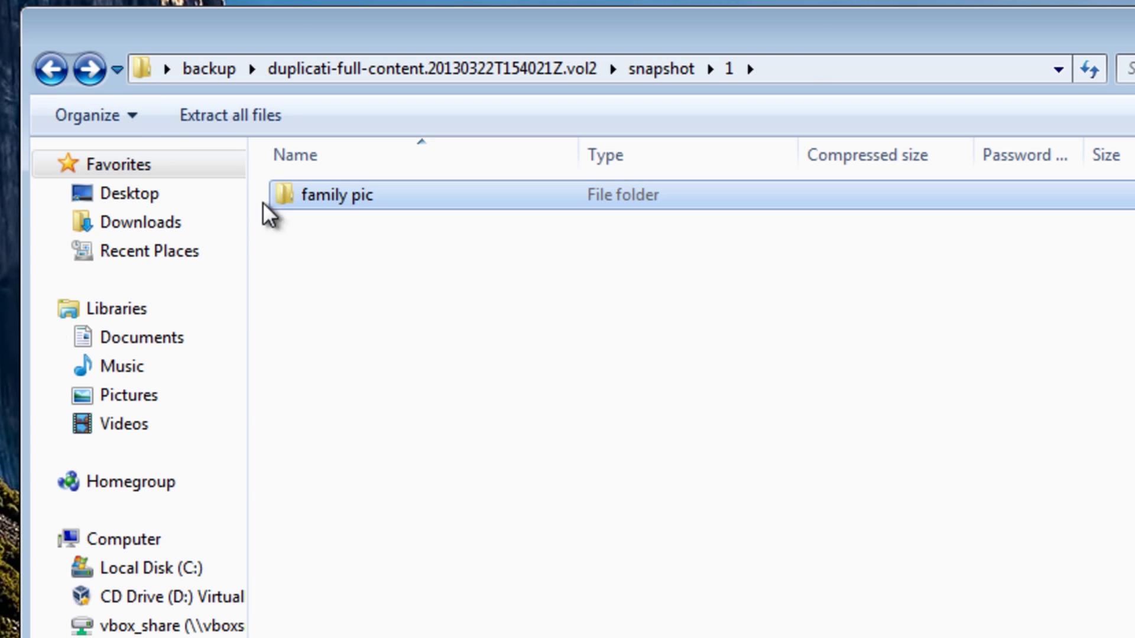
pyautogui.click(51, 69)
pyautogui.doubleClick(282, 228)
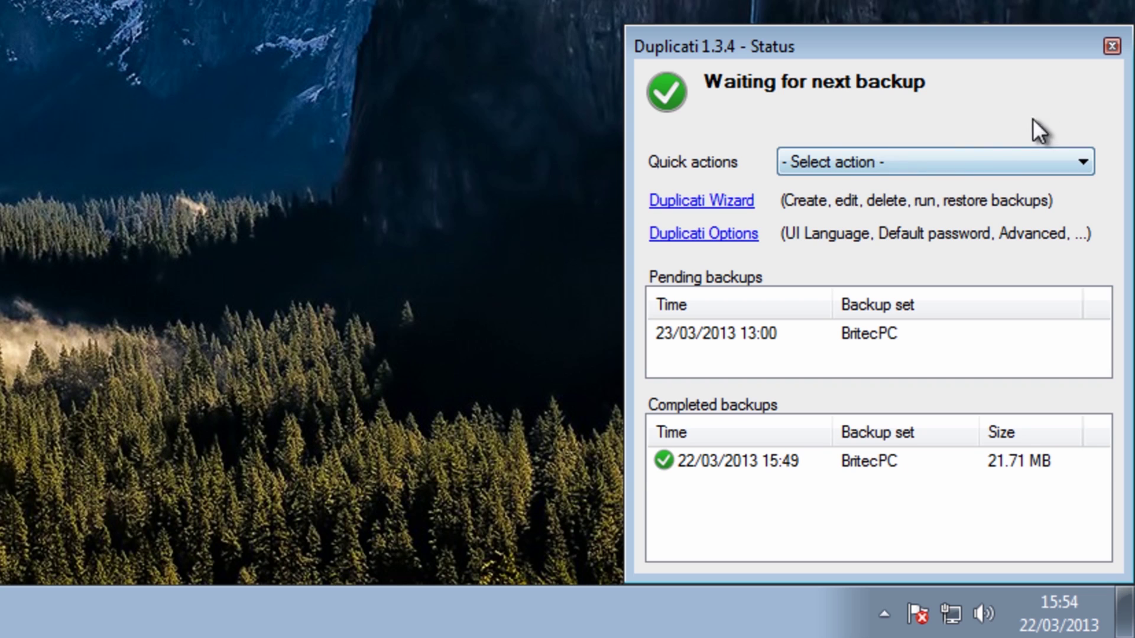
# - Launch the wizard, choose Restore files from a backup, and pick the 22 March 2013 15:40:21 backup
pyautogui.click(718, 202)
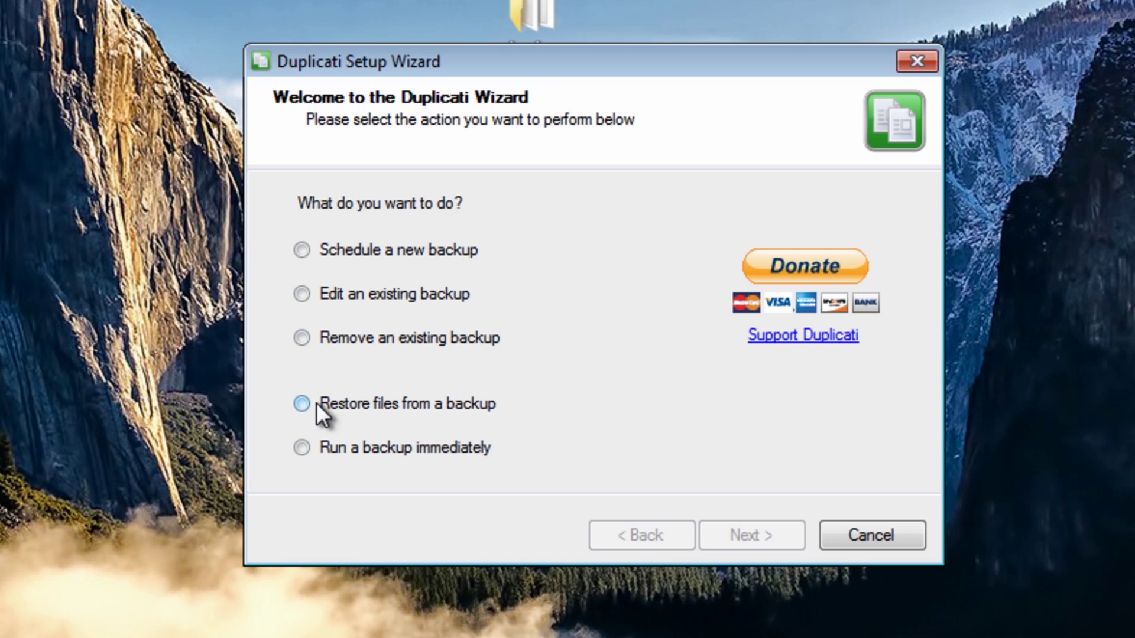
pyautogui.click(302, 404)
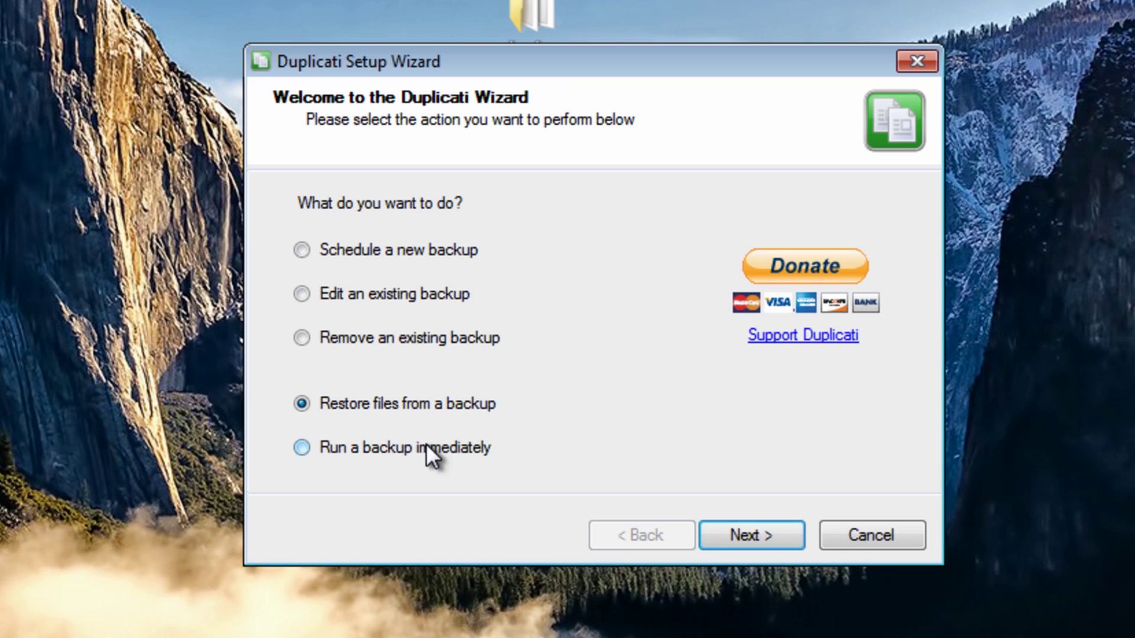
pyautogui.click(751, 537)
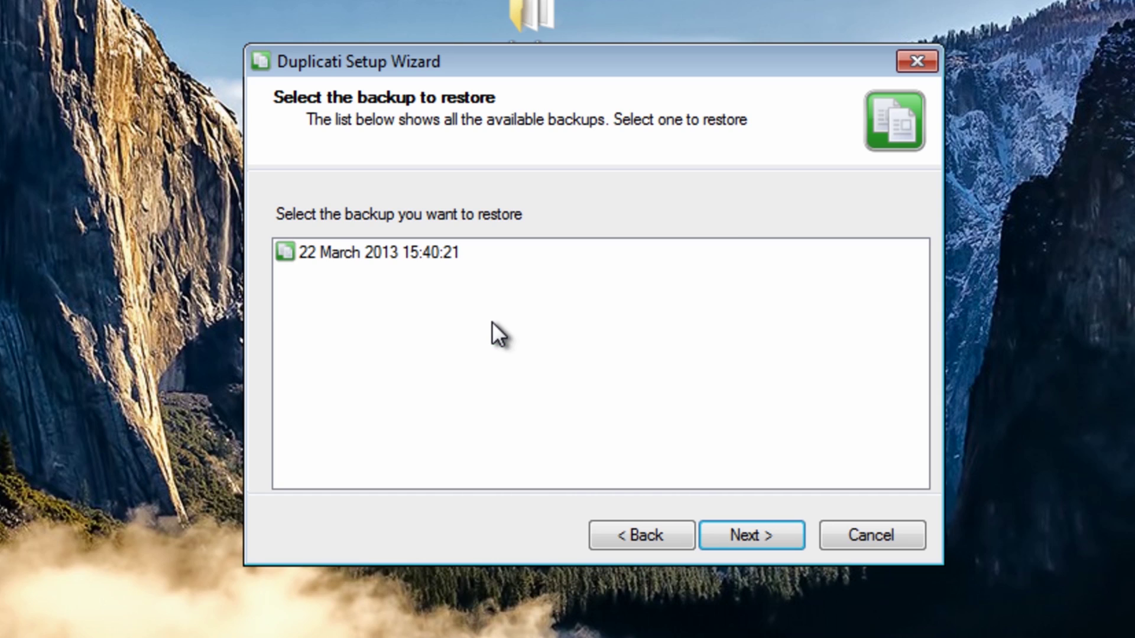
pyautogui.doubleClick(352, 251)
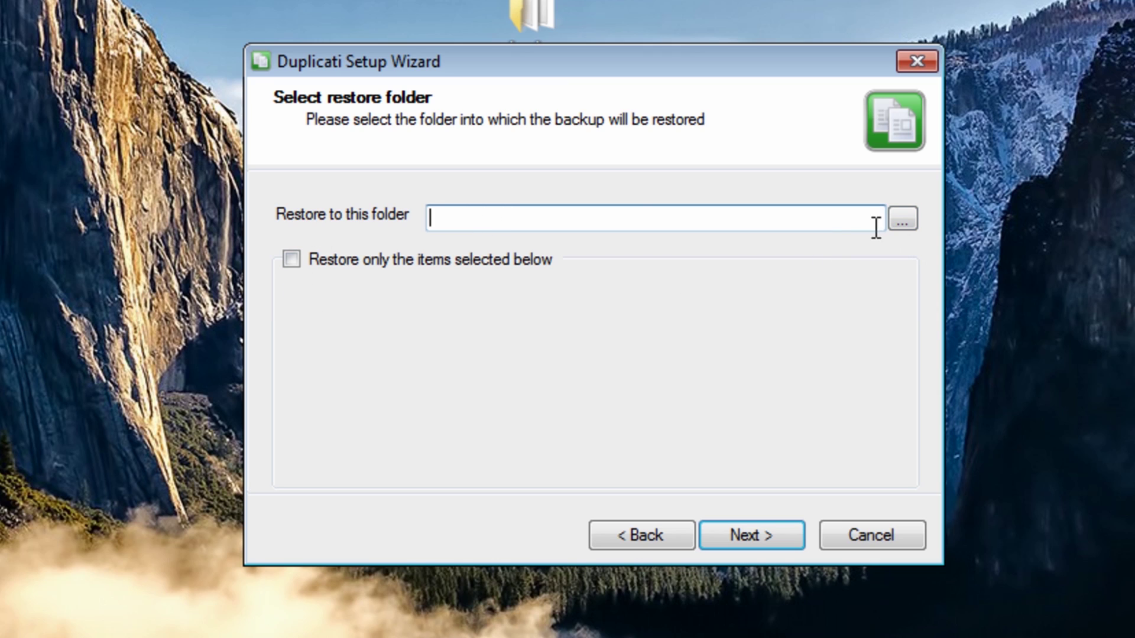
# - Create a new desktop folder named here
pyautogui.rightClick(3, 4)
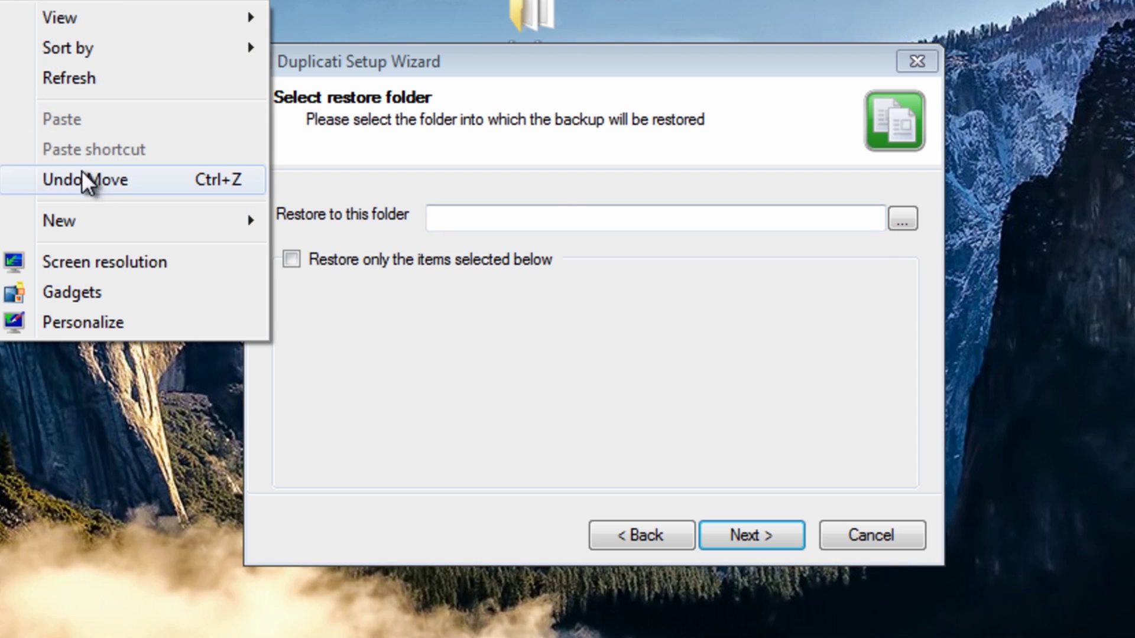
pyautogui.moveTo(94, 226)
pyautogui.click(303, 223)
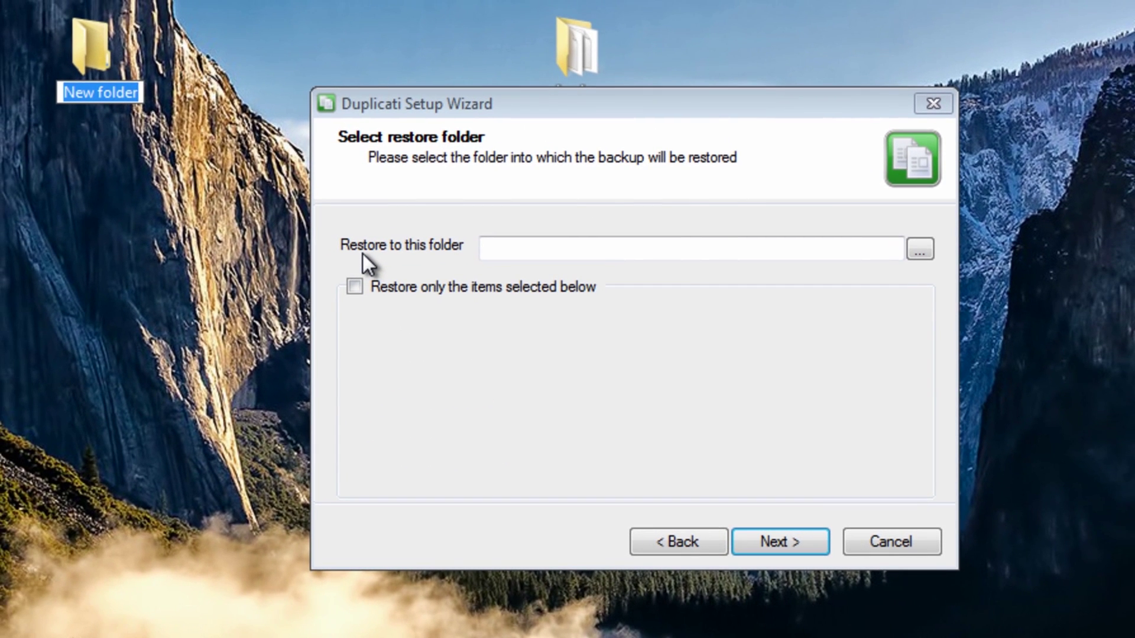
pyautogui.write('here')
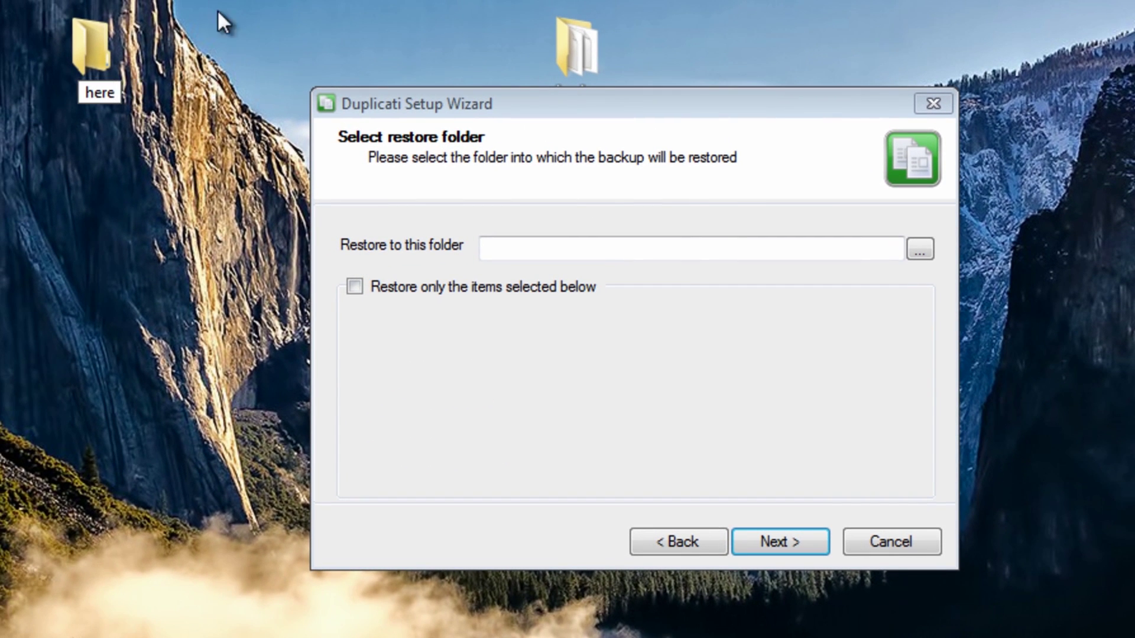
pyautogui.click(374, 154)
# - Set the here folder as the restore destination and run the restore
pyautogui.click(920, 251)
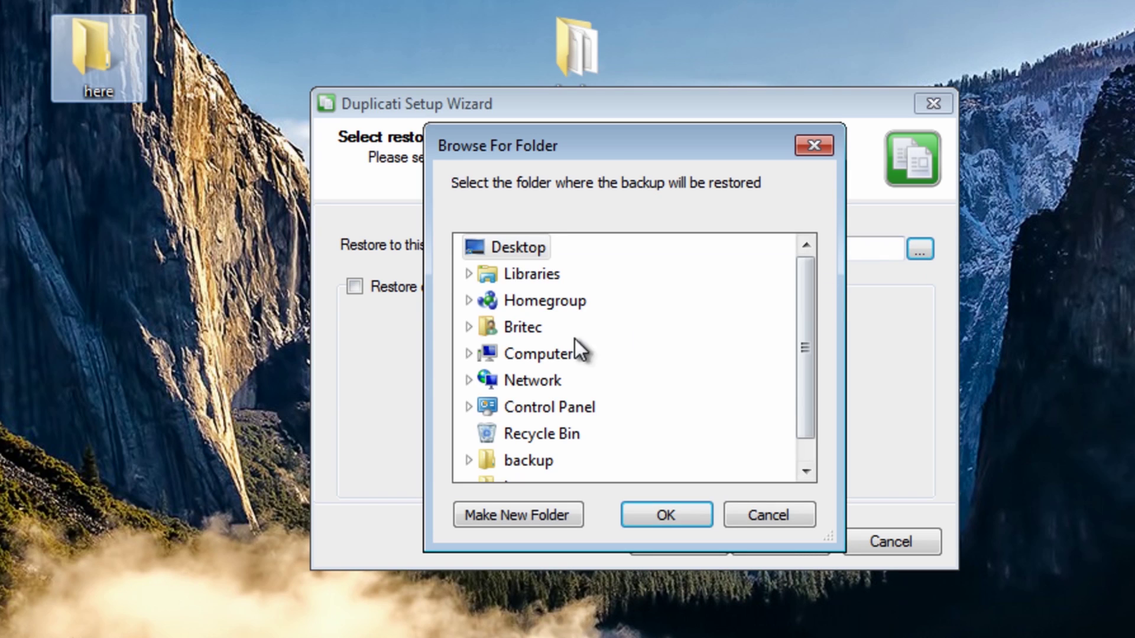
pyautogui.scroll(-1, 806, 315)
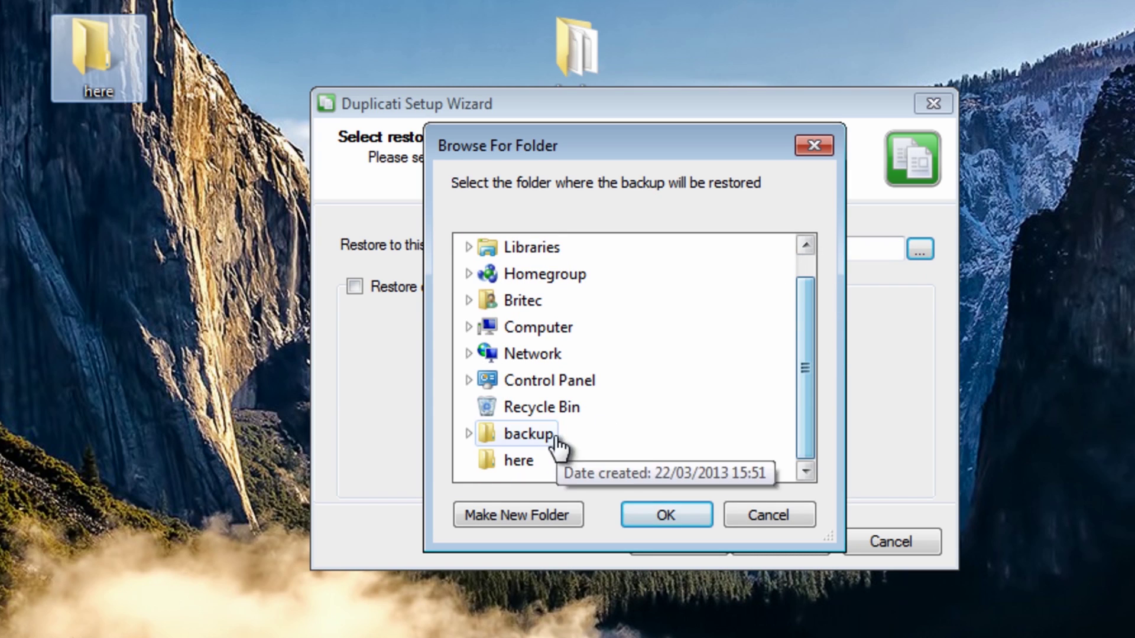
pyautogui.click(508, 461)
pyautogui.click(690, 519)
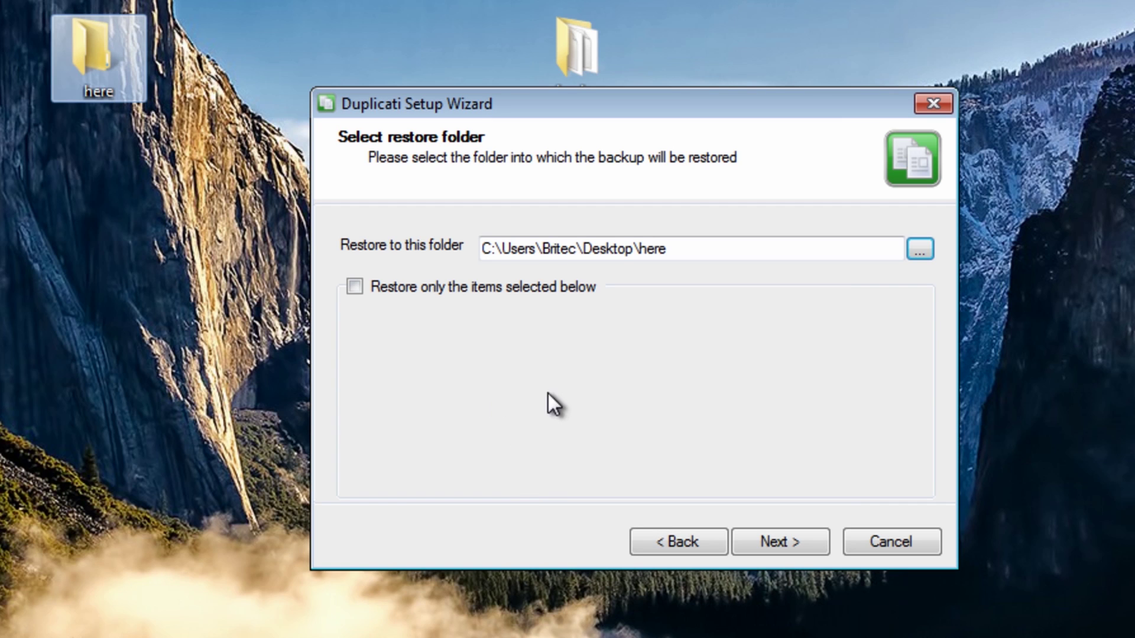
pyautogui.click(775, 541)
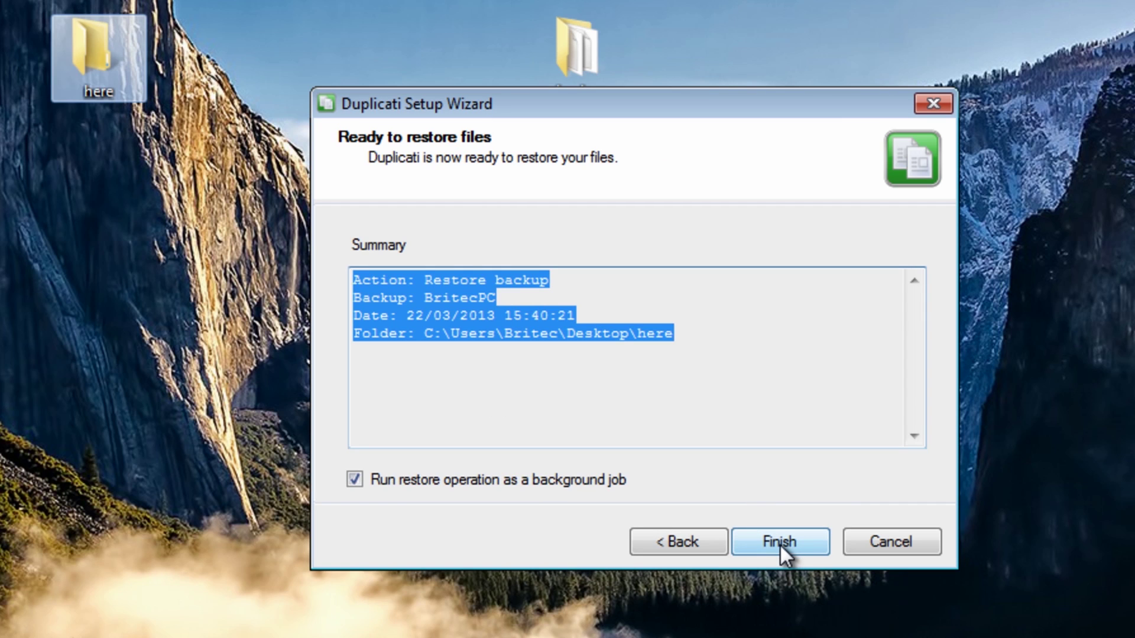
pyautogui.click(778, 542)
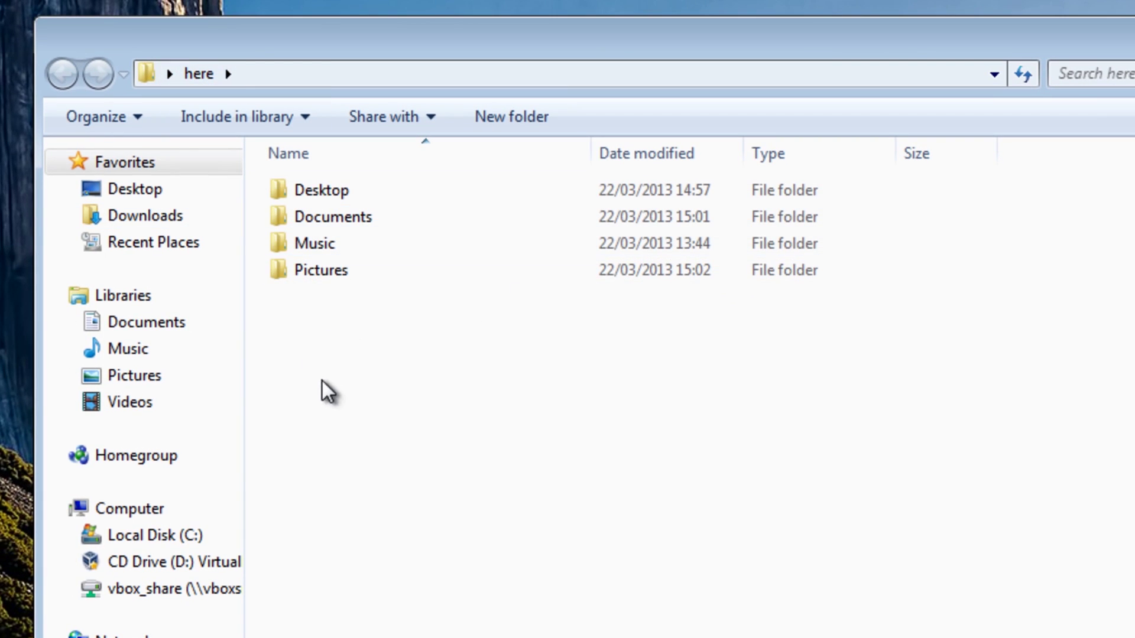
# - Inspect the restored Pictures and Documents folders inside the here folder
pyautogui.doubleClick(327, 271)
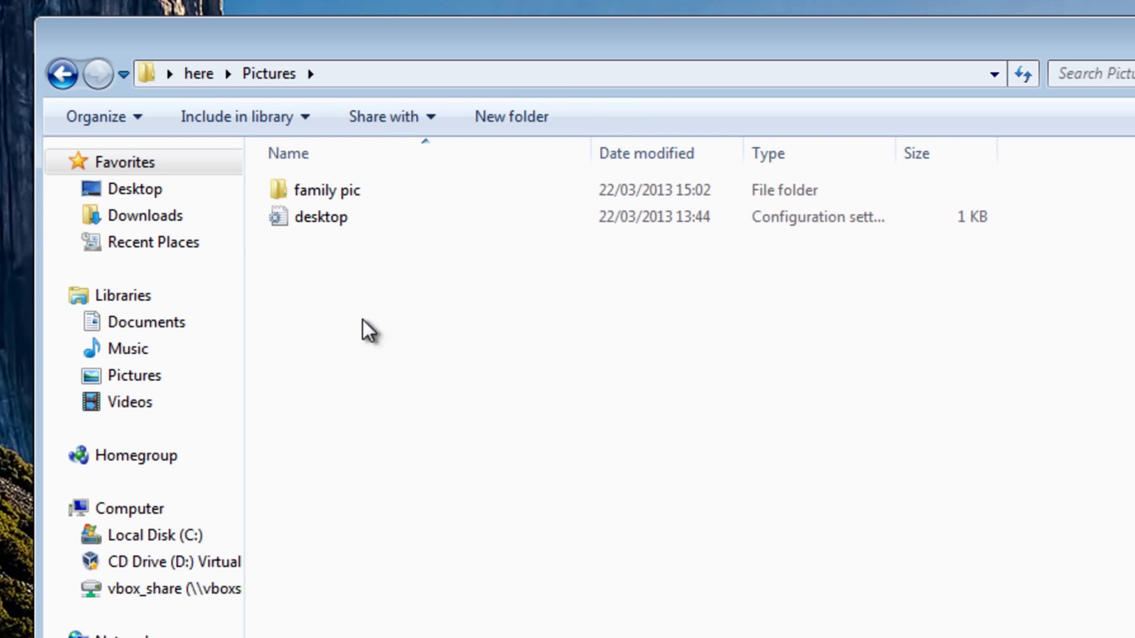
pyautogui.moveTo(357, 198)
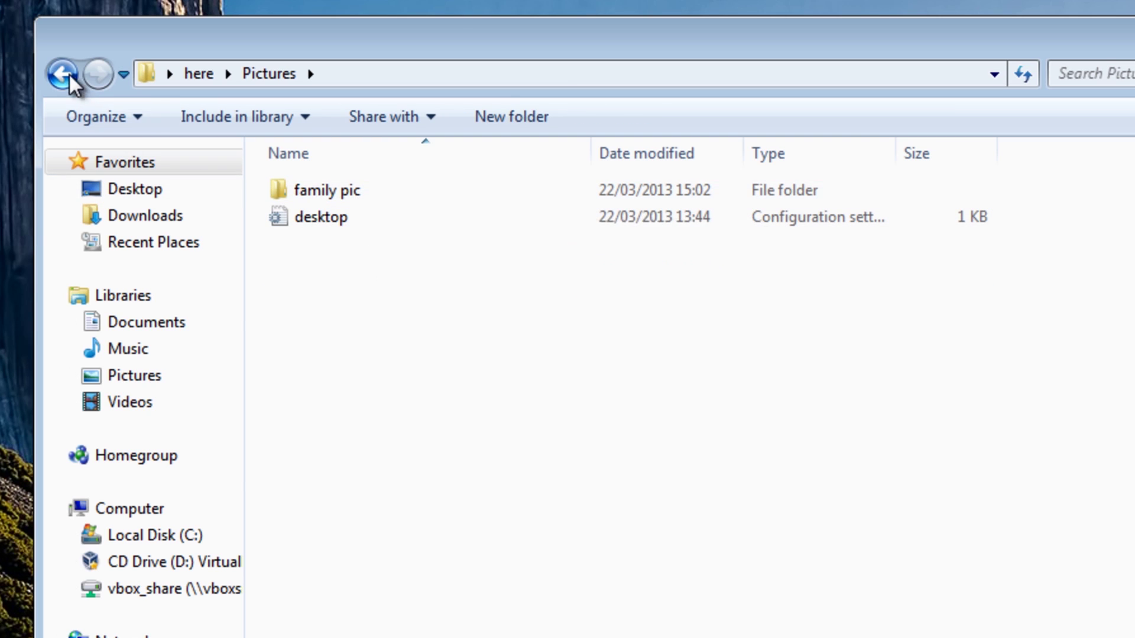
pyautogui.click(62, 74)
pyautogui.doubleClick(337, 219)
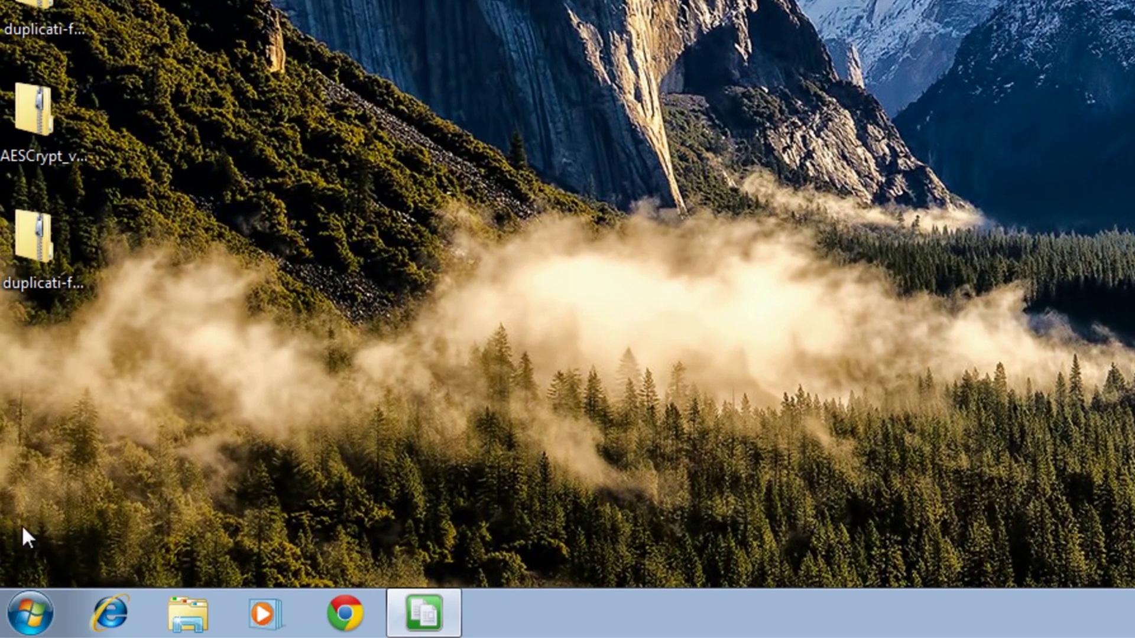
# - Open the Documents and then the Pictures library to compare with the restored files
pyautogui.click(30, 615)
pyautogui.click(455, 145)
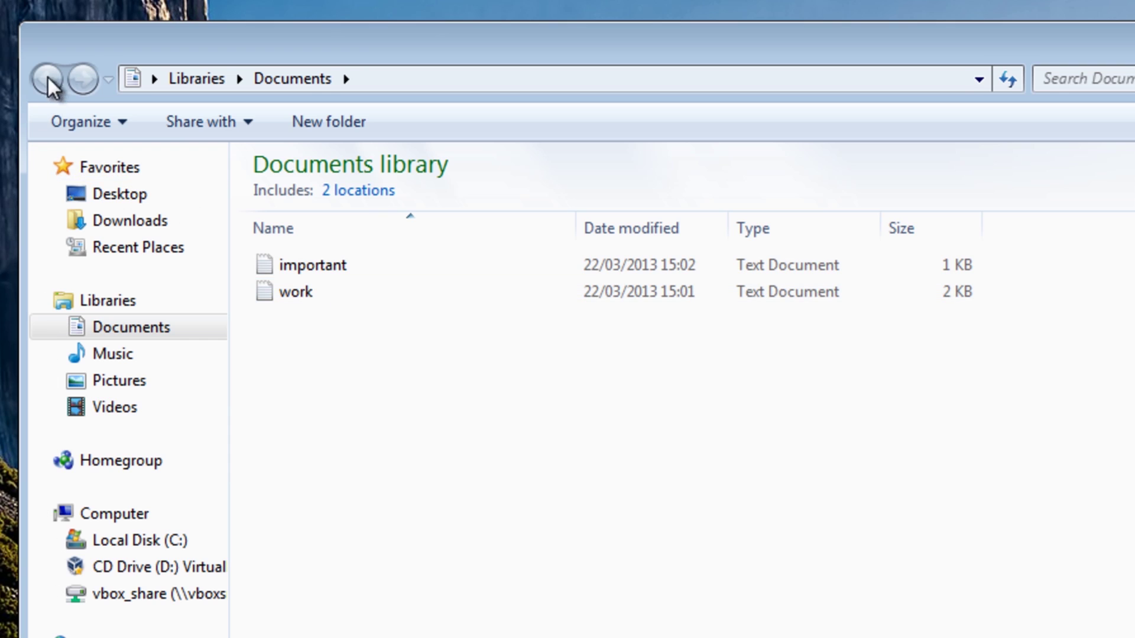
pyautogui.click(90, 384)
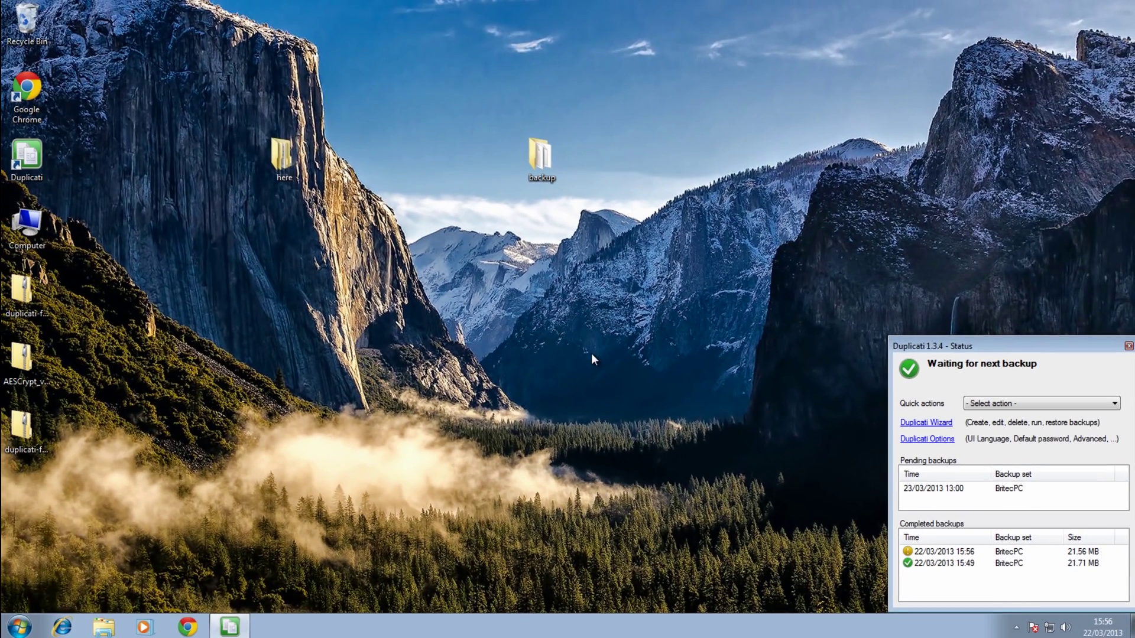
# - Close the Duplicati Status window to leave a clear desktop
pyautogui.click(1129, 346)
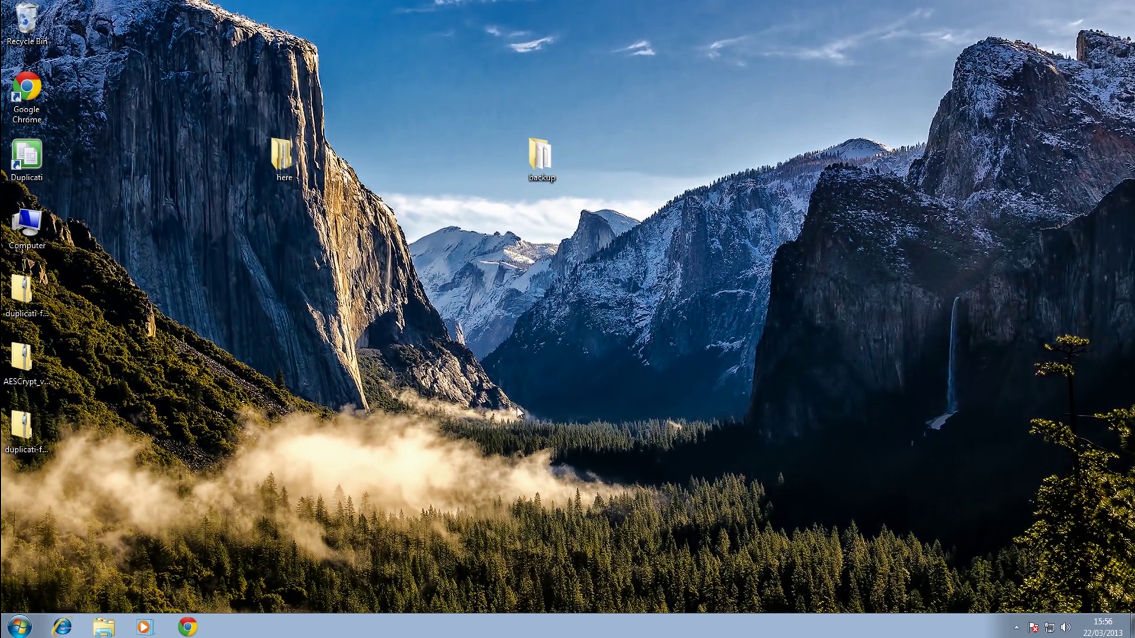